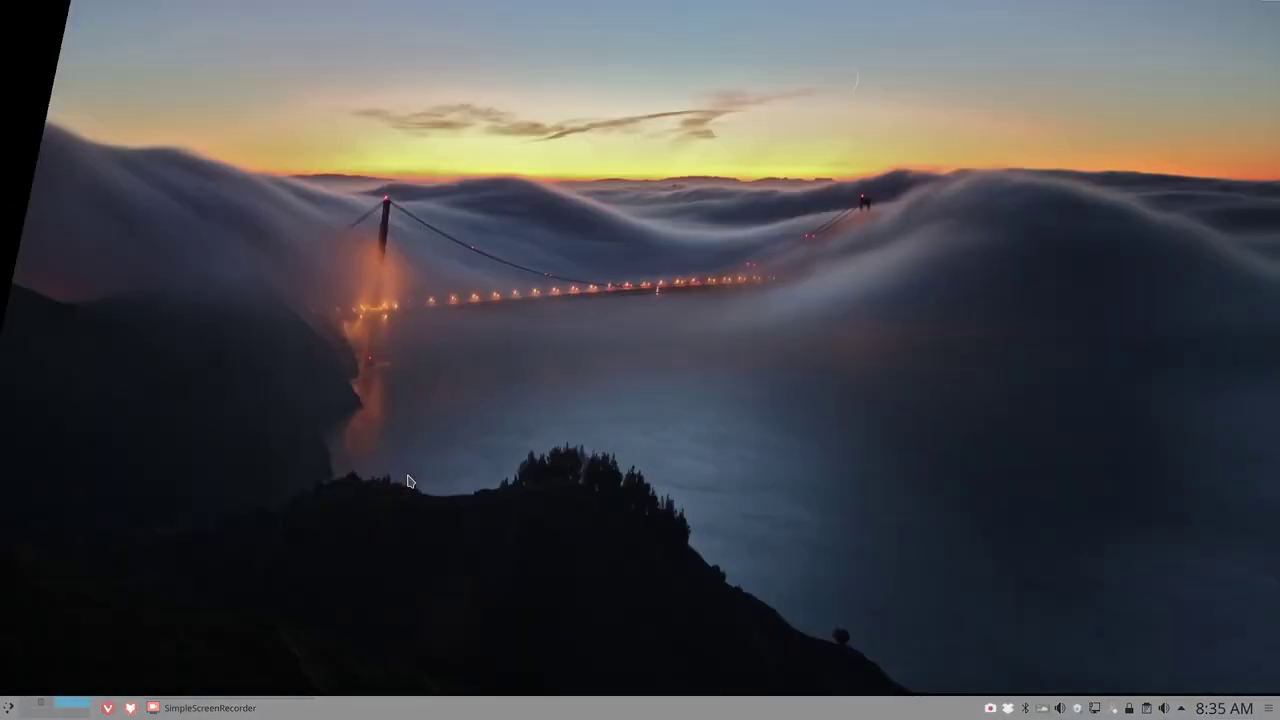
# - Run the update command in a new terminal, enter the sudo password, and accept installing the package upgrades
pyautogui.hotkey('ctrl', 'F2')
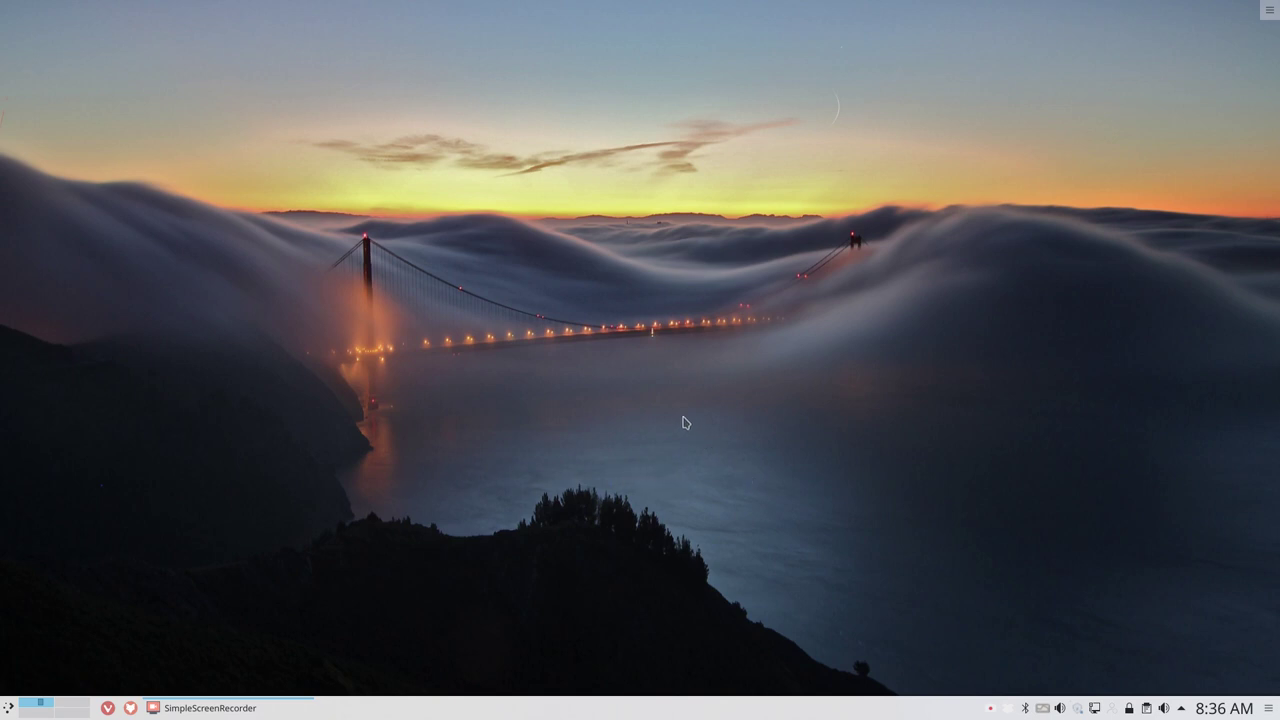
pyautogui.hotkey('ctrl', 'alt', 't')
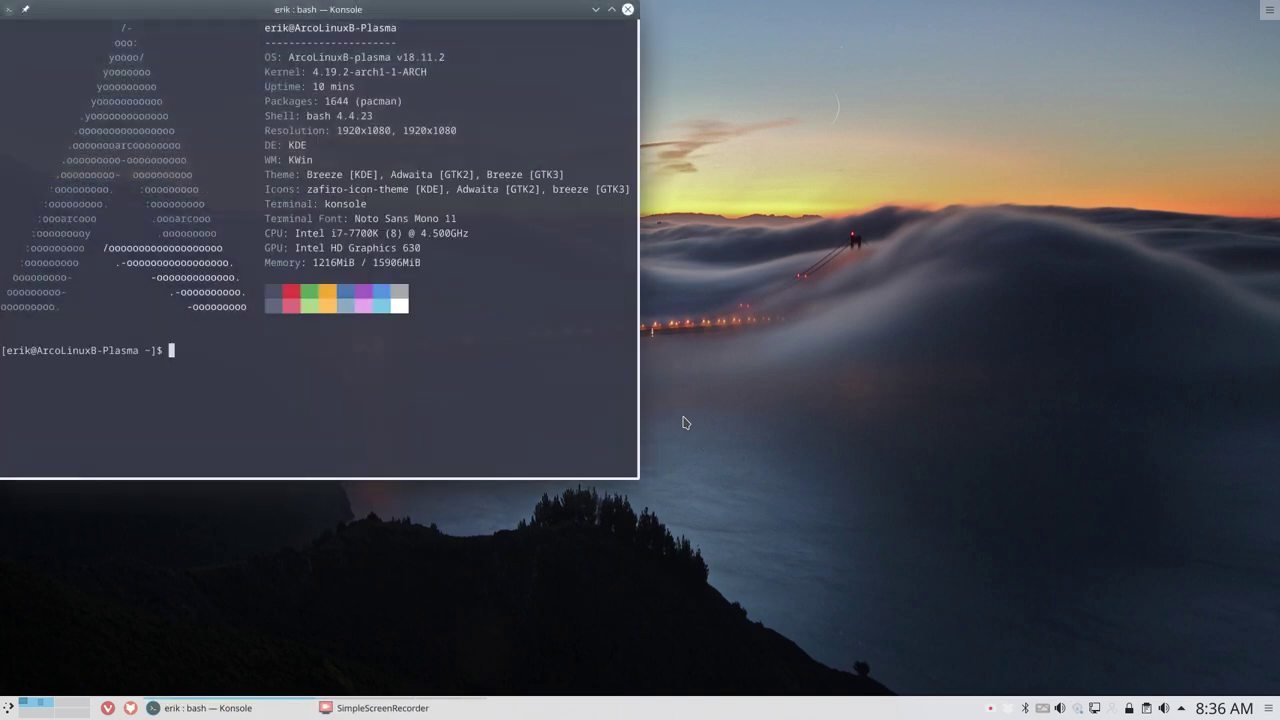
pyautogui.write('udpate')
pyautogui.press('Return')
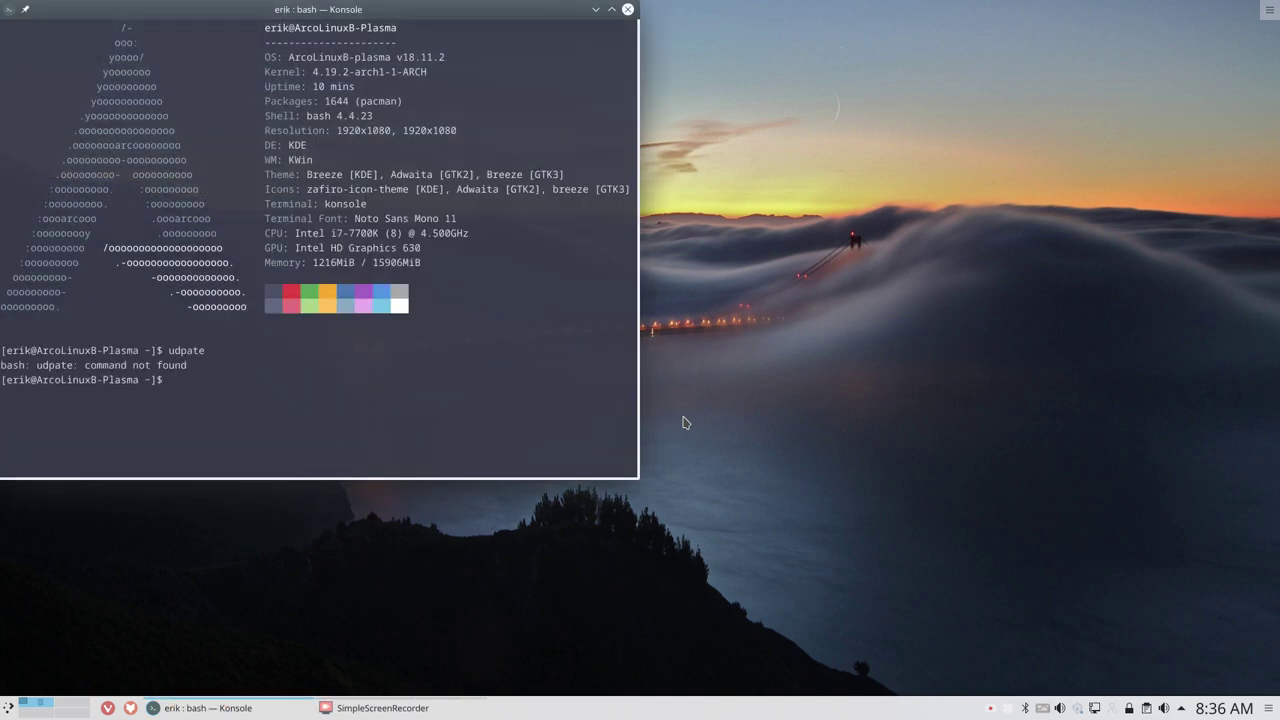
pyautogui.write('update')
pyautogui.press('Return')
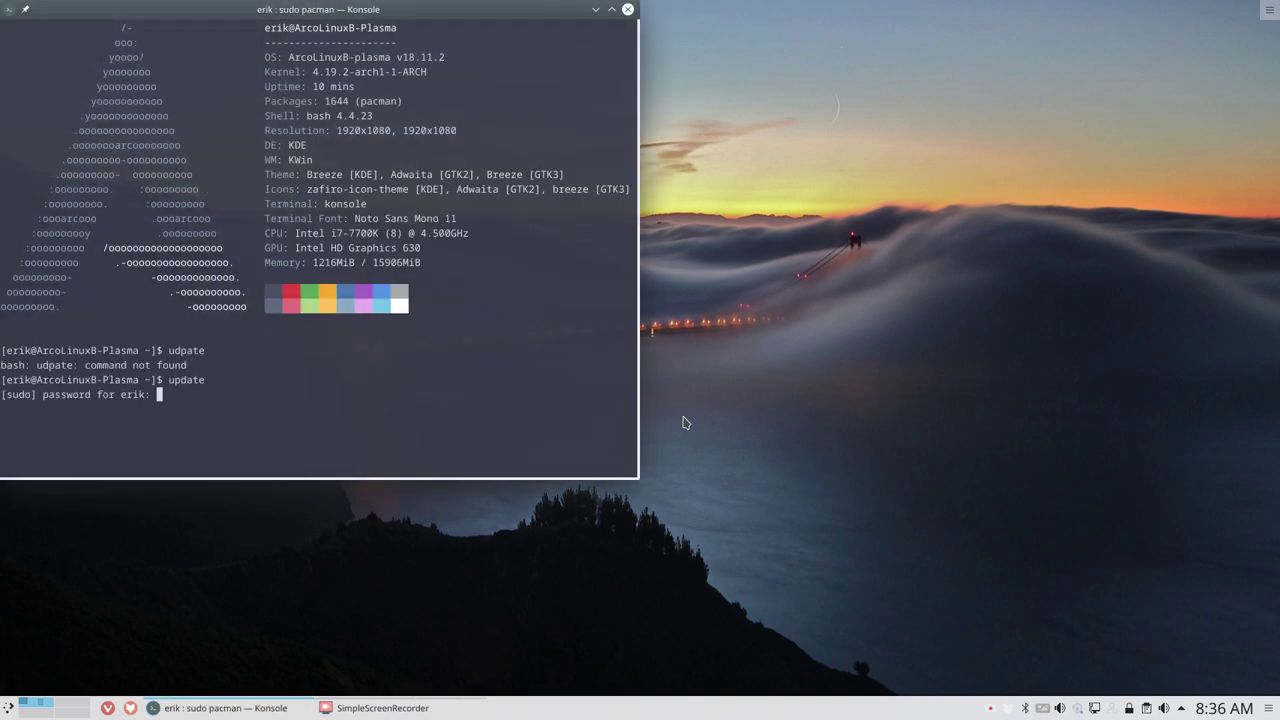
pyautogui.press('Return')
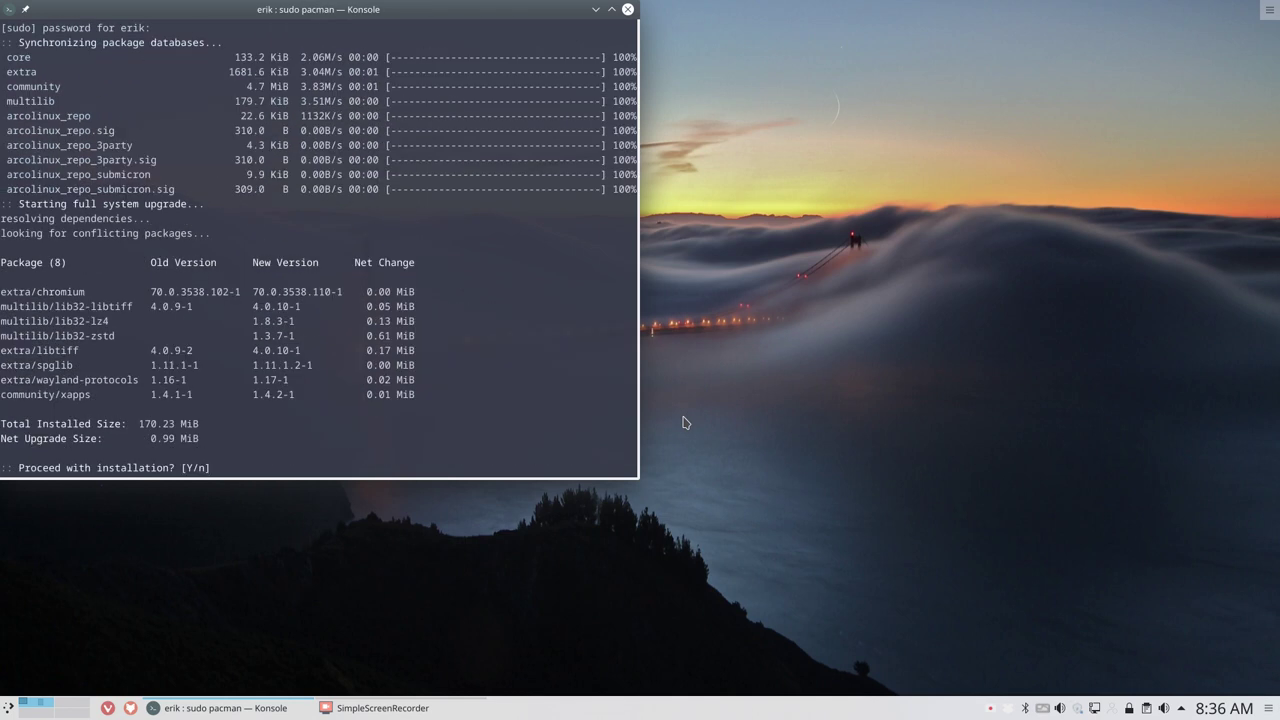
pyautogui.press('Return')
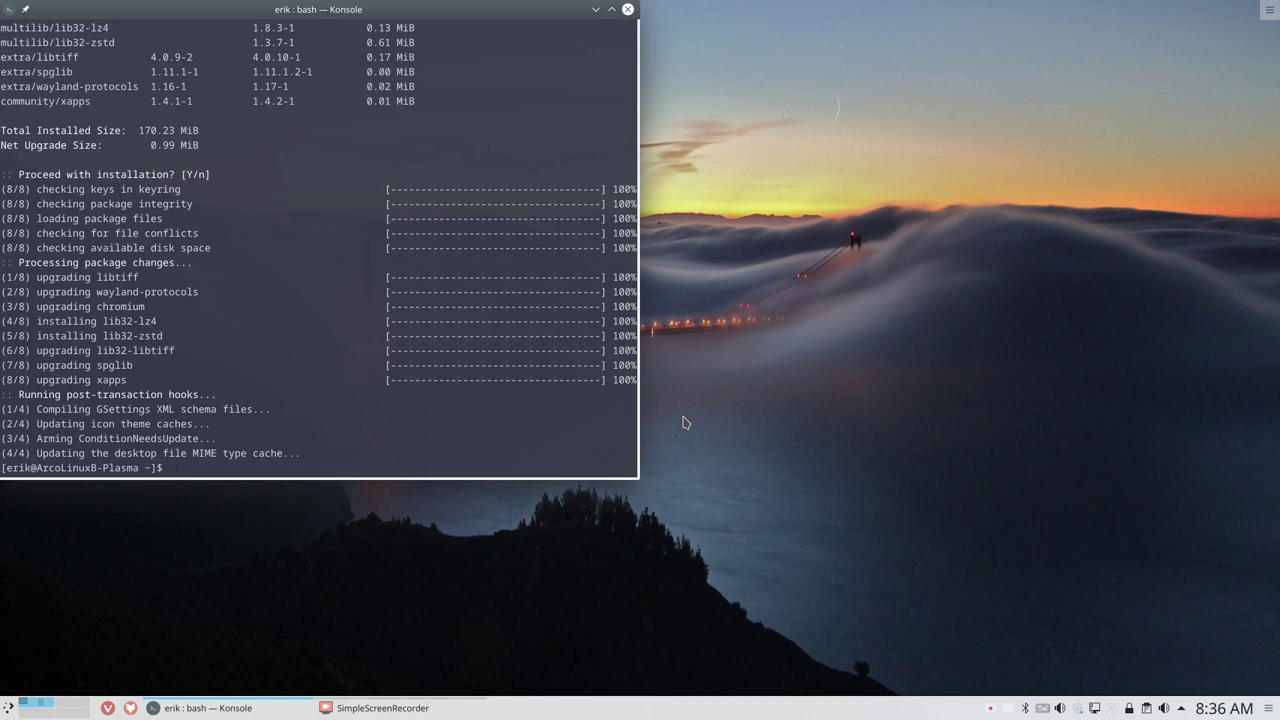
pyautogui.scroll(3, 266, 260)
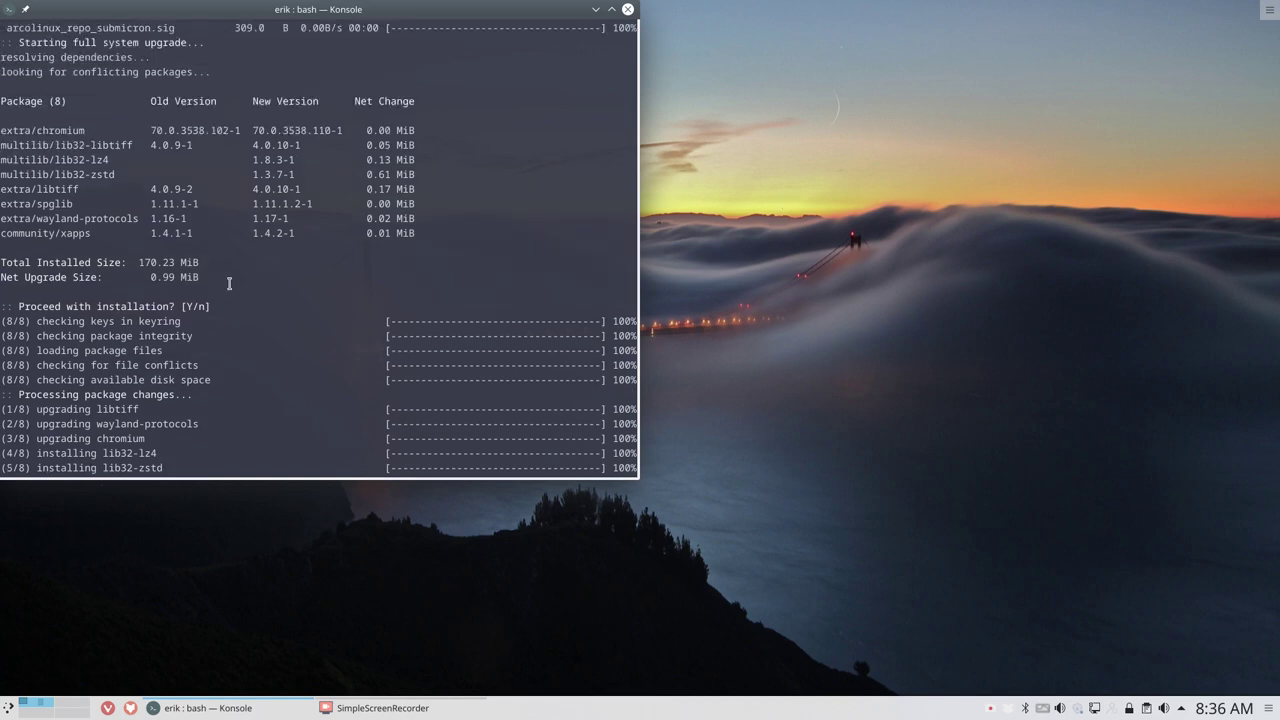
pyautogui.scroll(1, 250, 374)
pyautogui.scroll(-4, 249, 378)
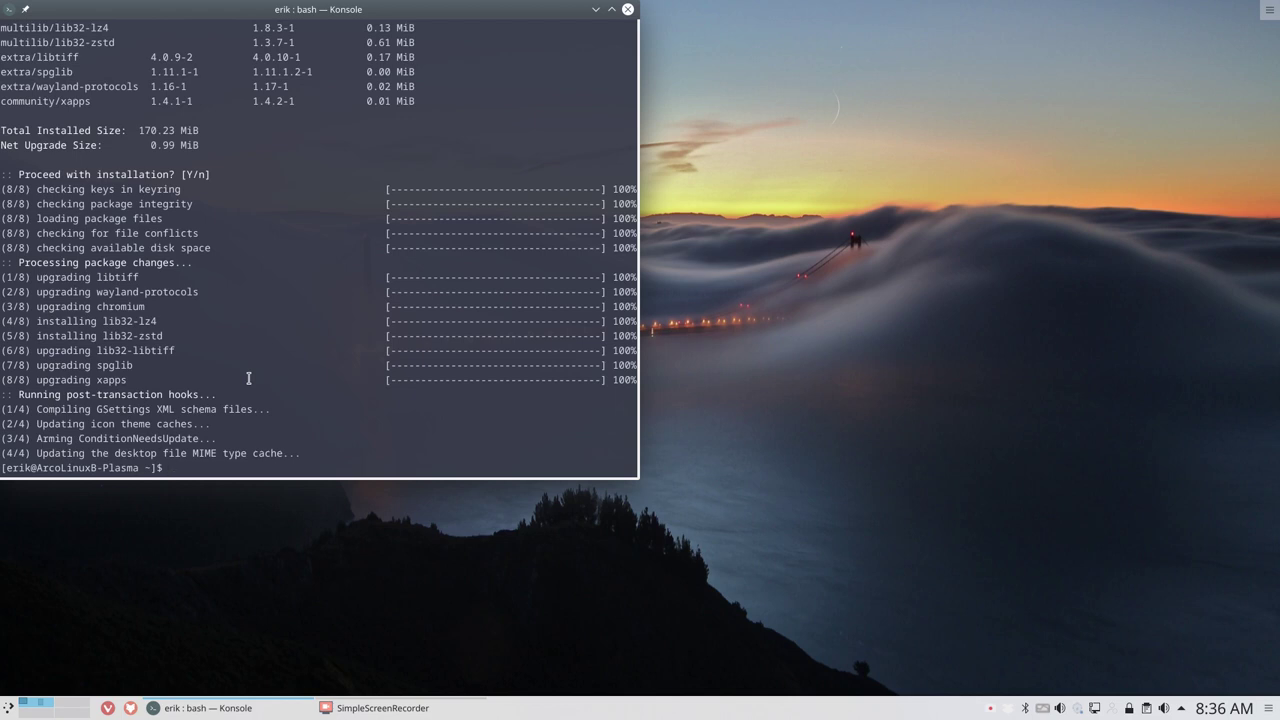
# - Run skel and then pksyua to check for repository and AUR updates, and close the terminal
pyautogui.write('skel')
pyautogui.press('Return')
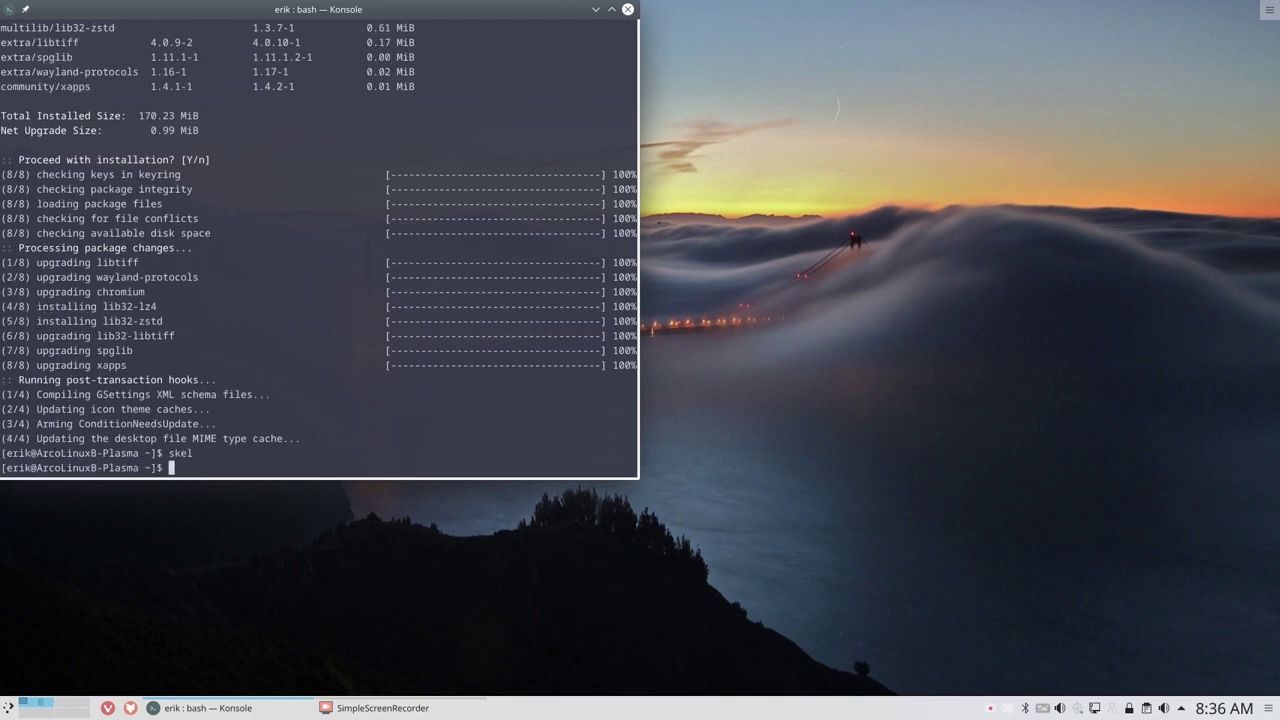
pyautogui.write('pksyua')
pyautogui.press('Return')
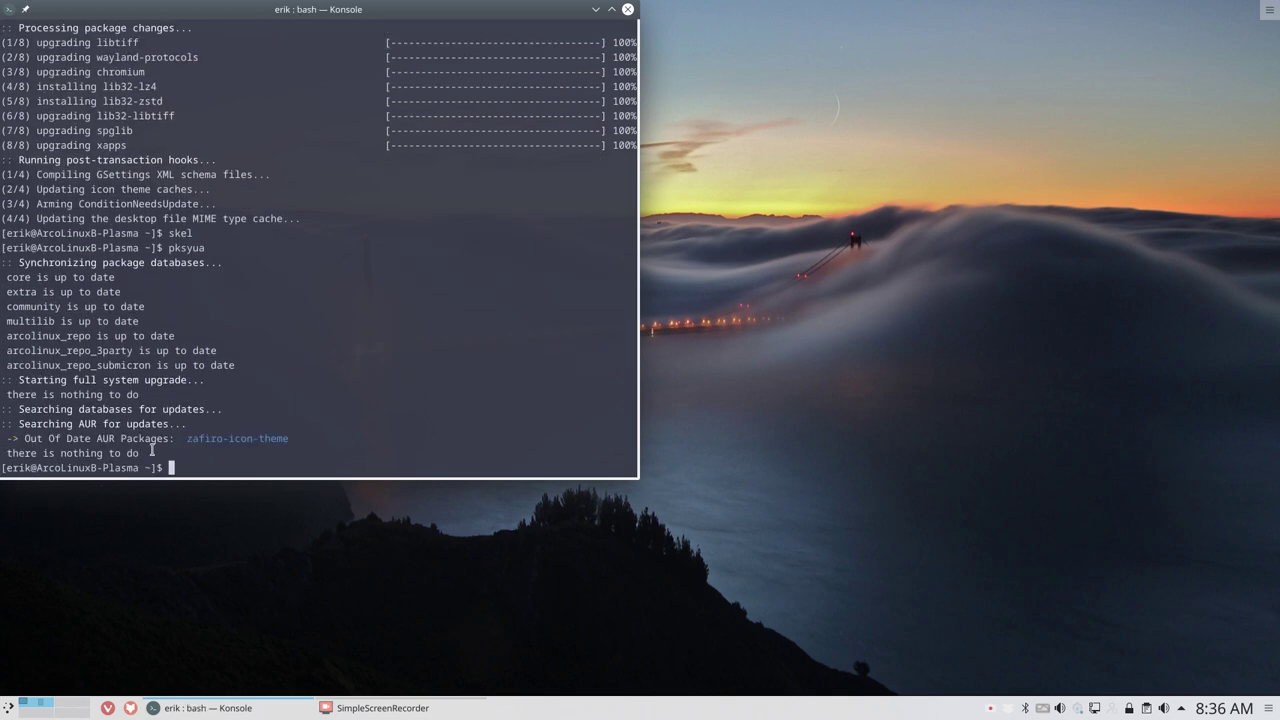
pyautogui.moveTo(186, 439); pyautogui.dragTo(297, 431)
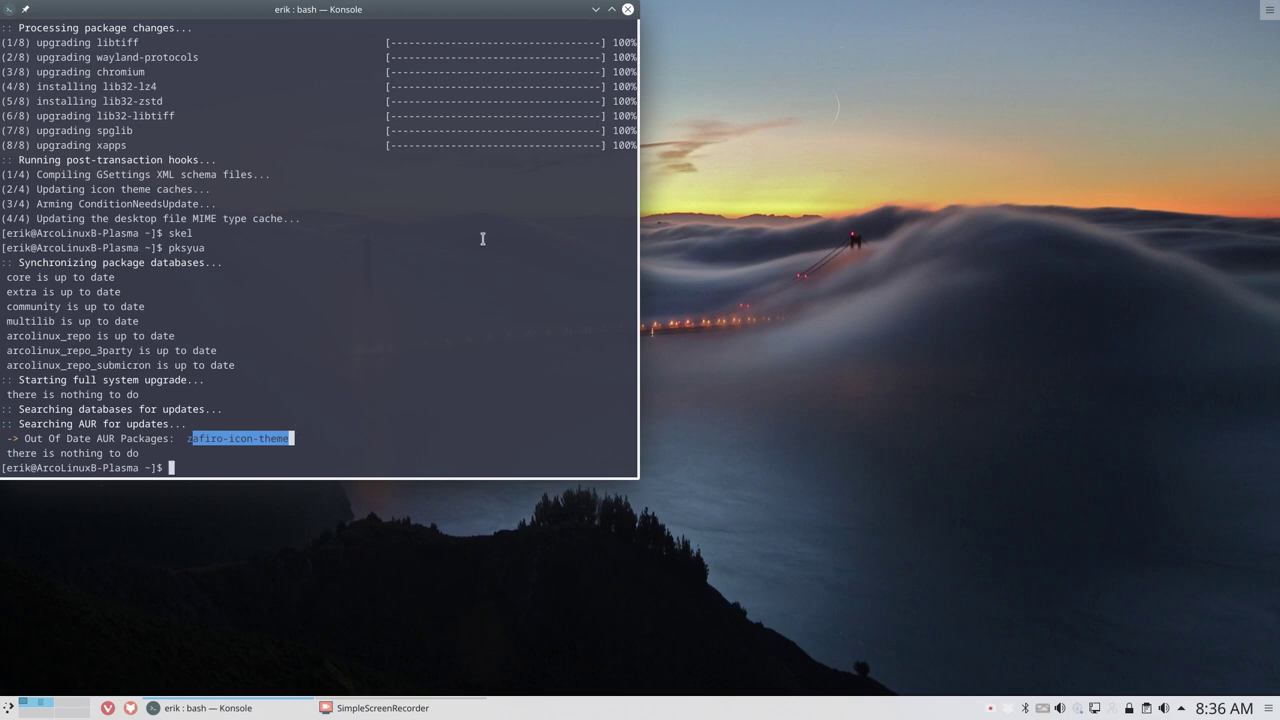
pyautogui.click(629, 10)
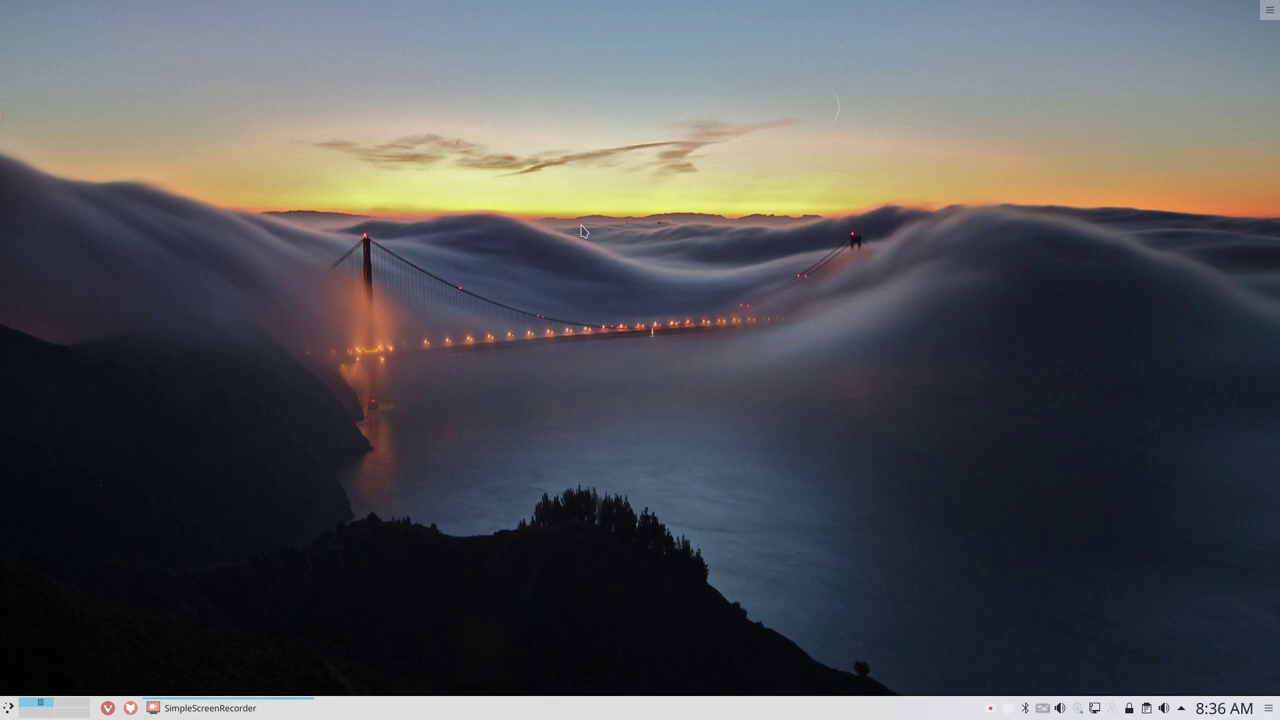
# - Find Plank among the applications and launch the dock
pyautogui.click(8, 708)
pyautogui.write('plank')
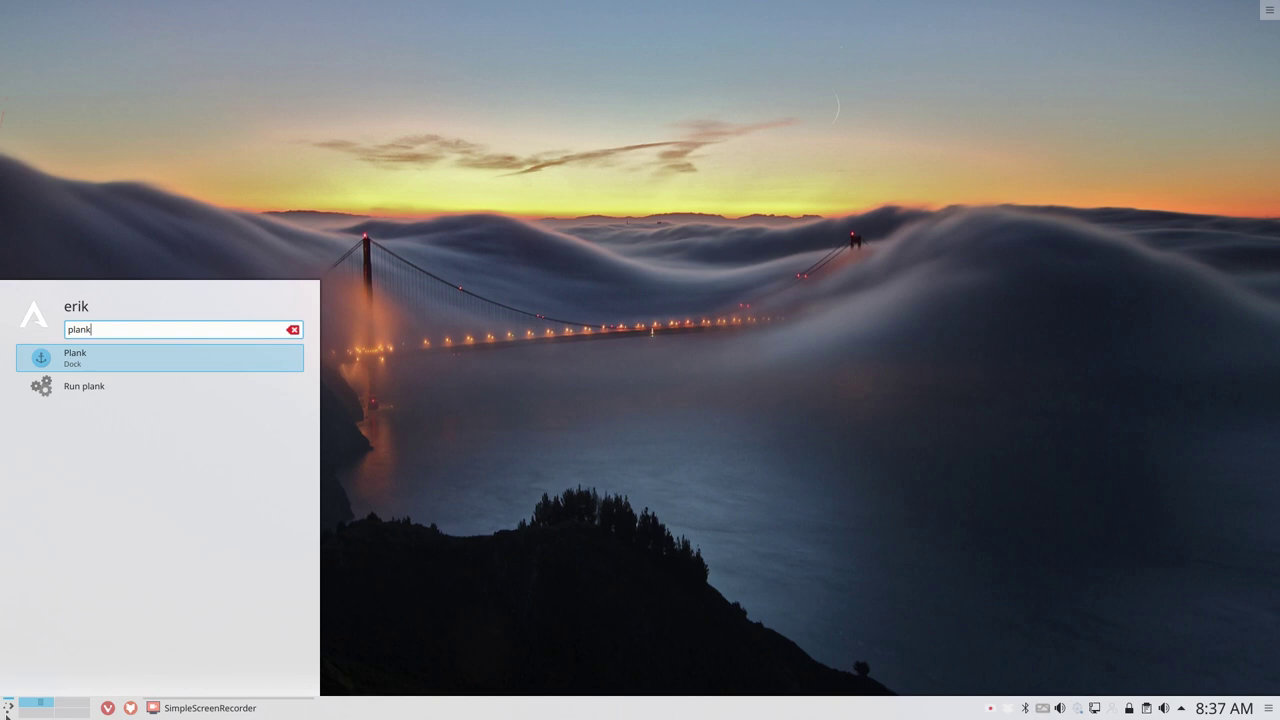
pyautogui.press('Return')
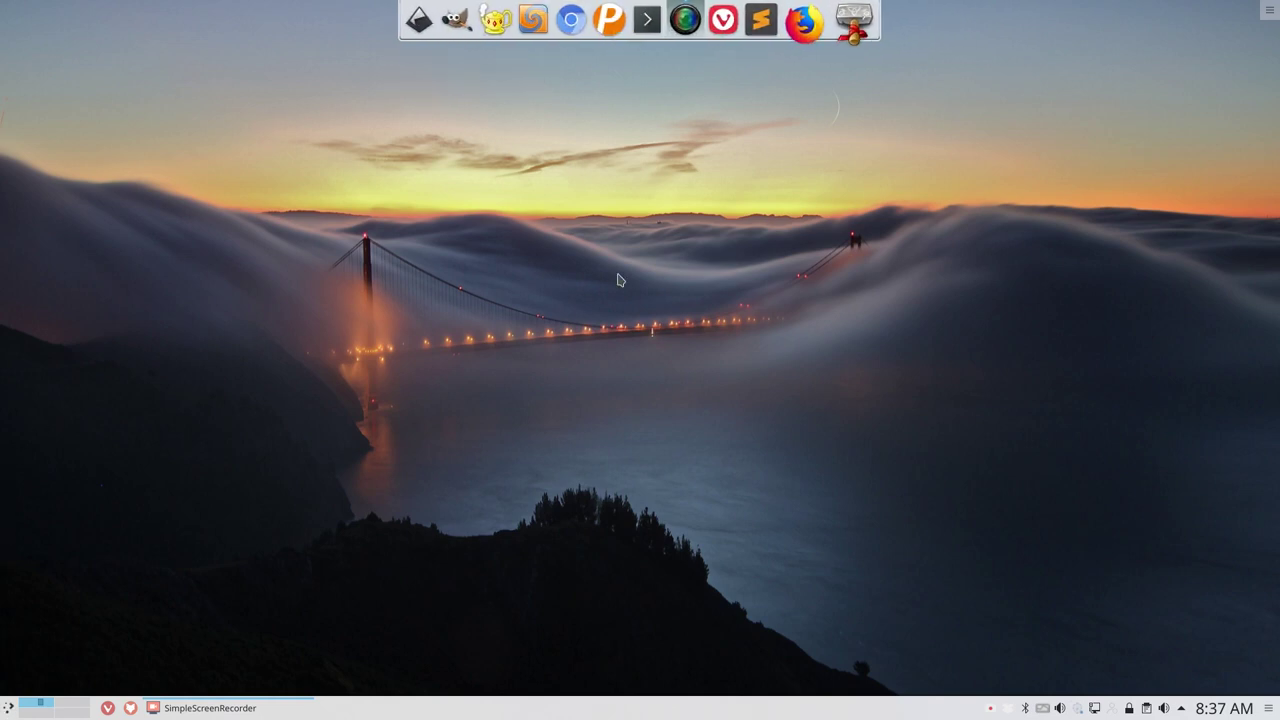
pyautogui.click(7, 709)
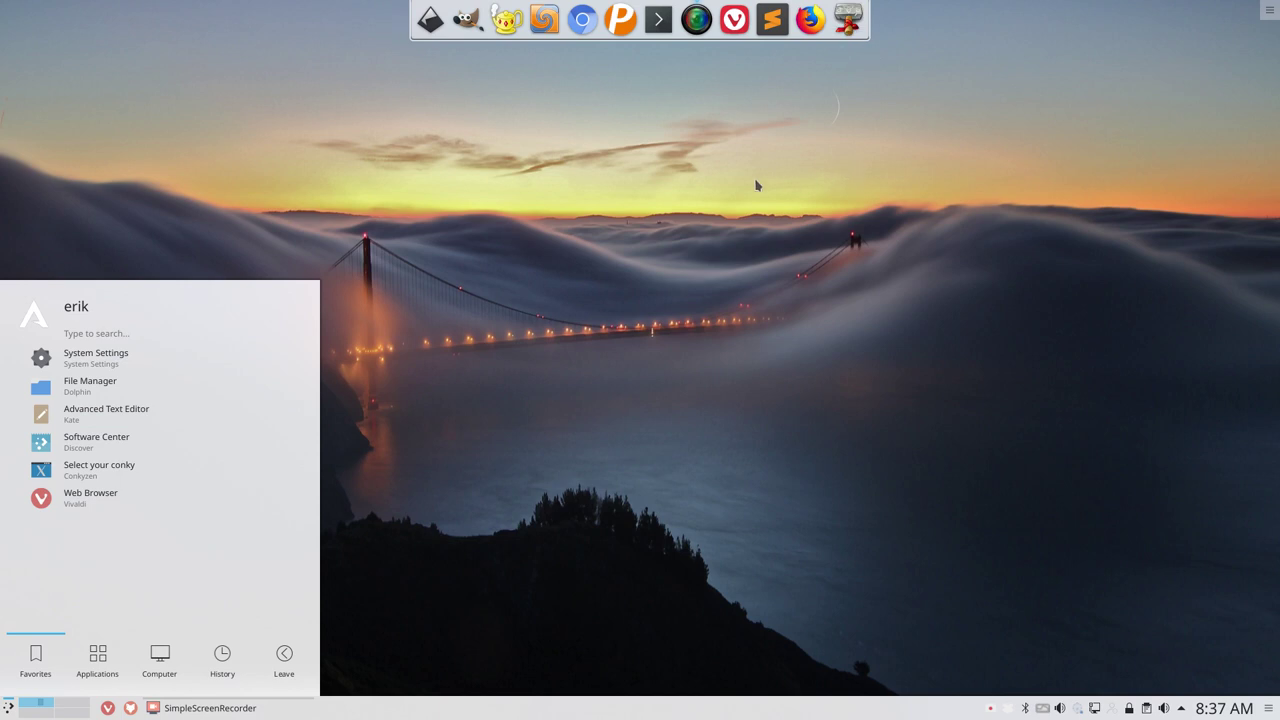
pyautogui.click(523, 170)
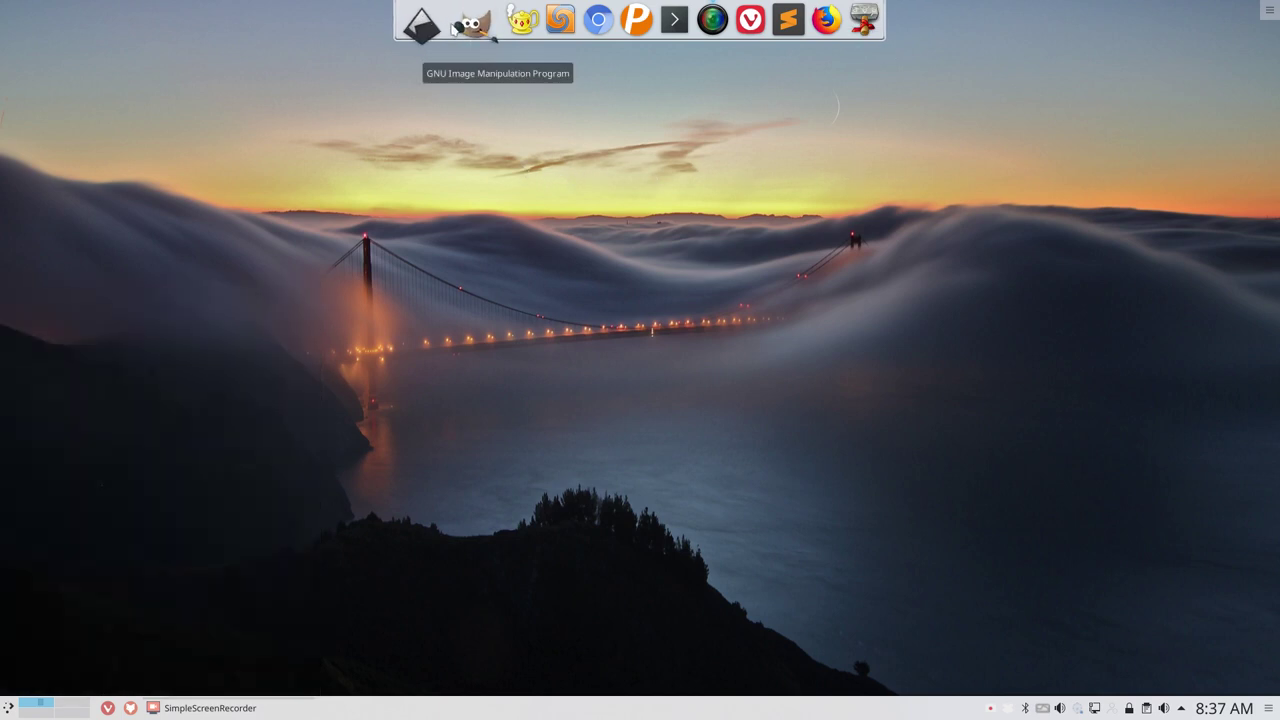
# - Open the Plank preferences, set the dock theme to Arc, and move the preferences window slightly higher
pyautogui.click(455, 28)
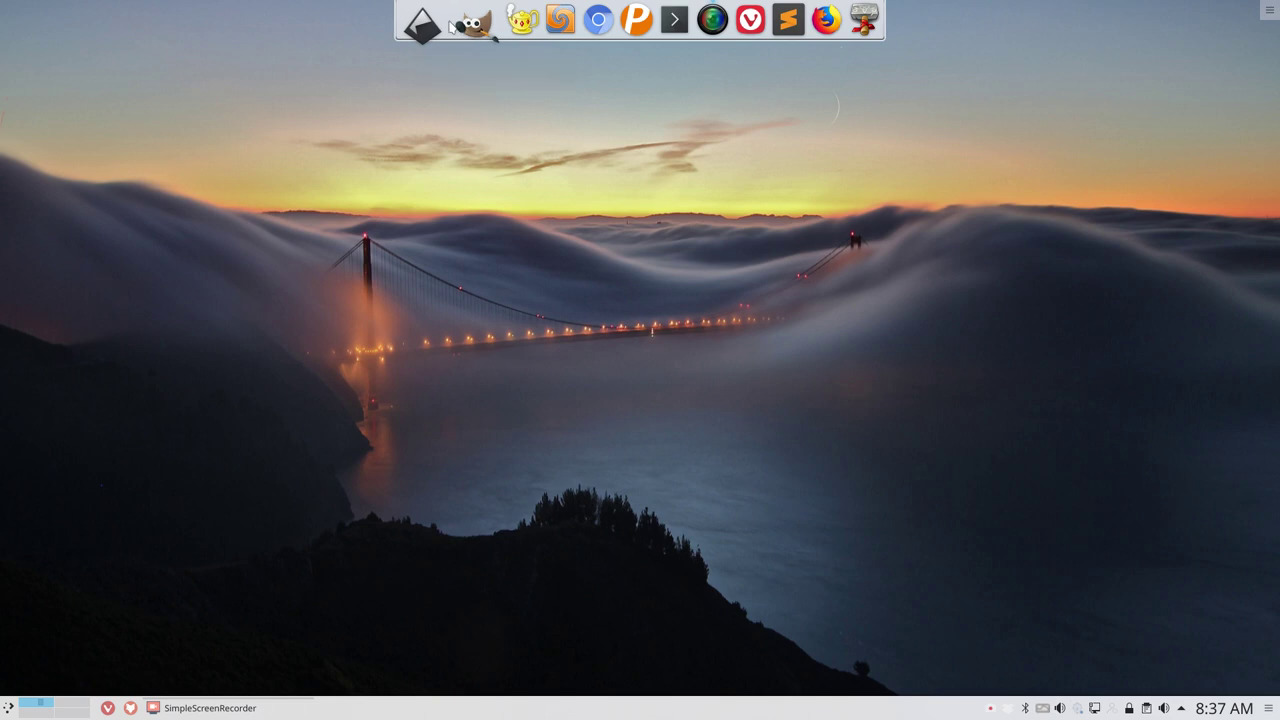
pyautogui.rightClick(447, 12)
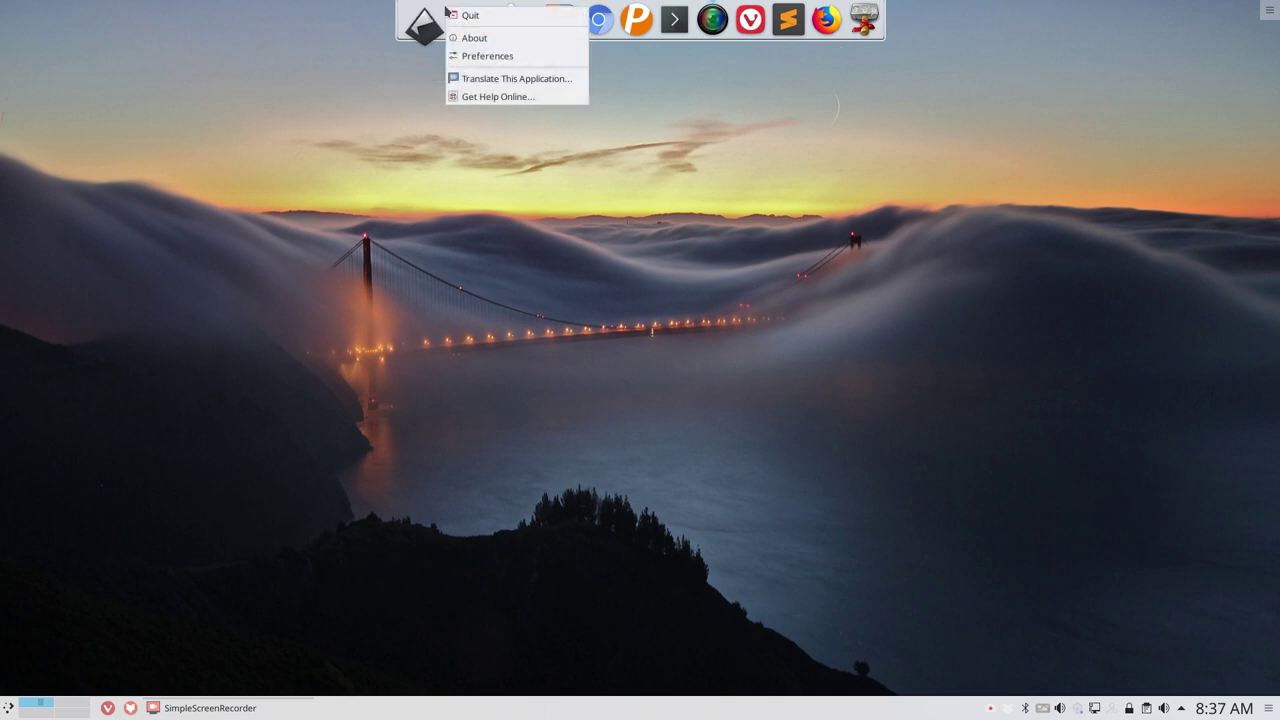
pyautogui.click(487, 55)
pyautogui.click(551, 284)
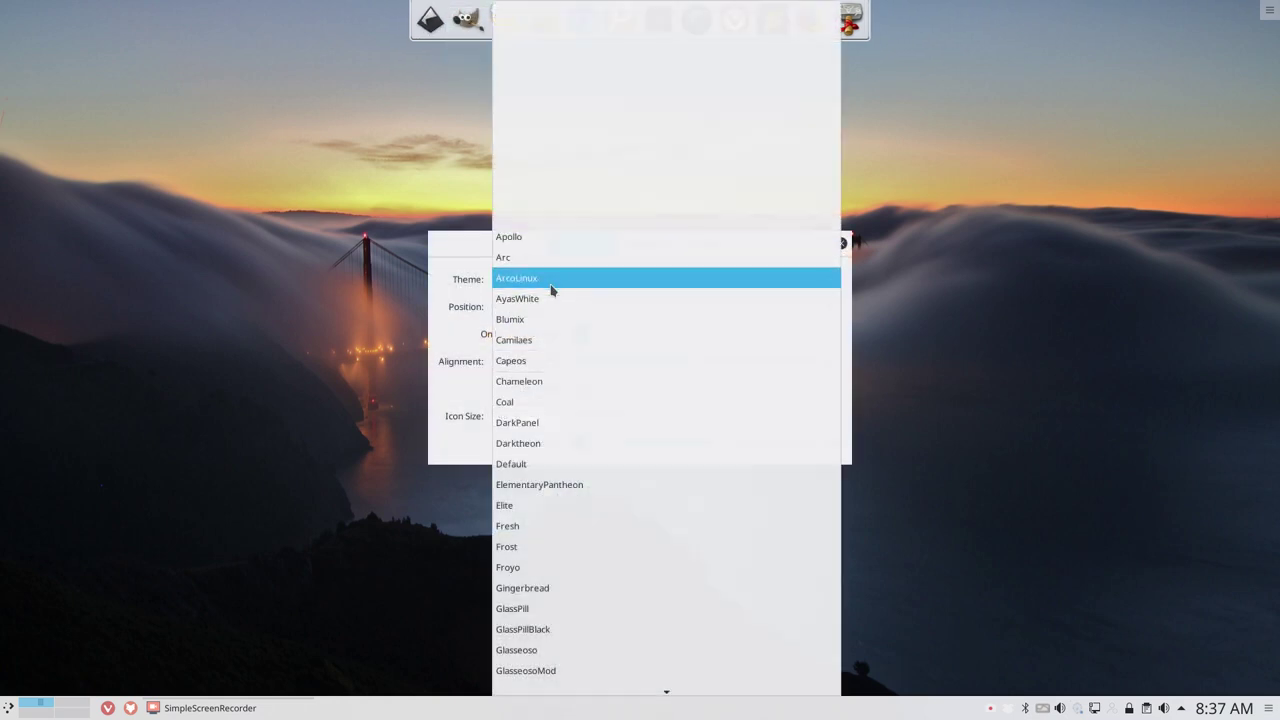
pyautogui.click(552, 260)
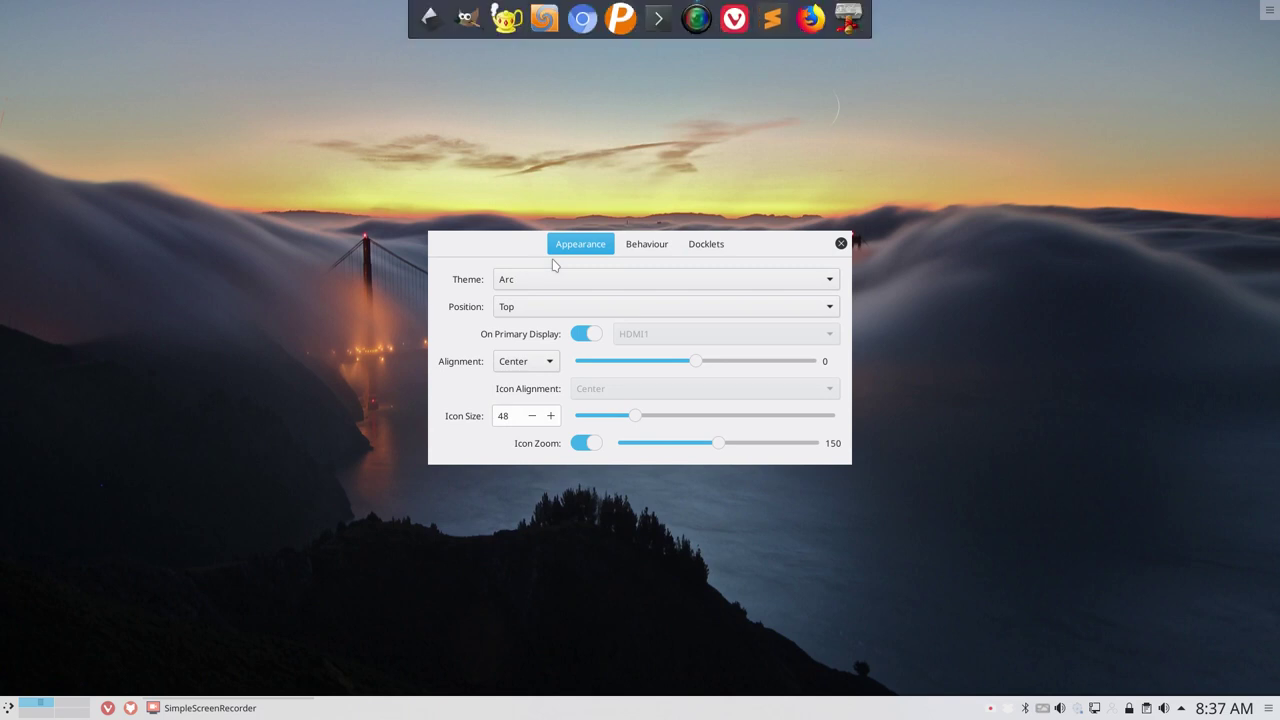
pyautogui.moveTo(750, 245); pyautogui.dragTo(751, 214)
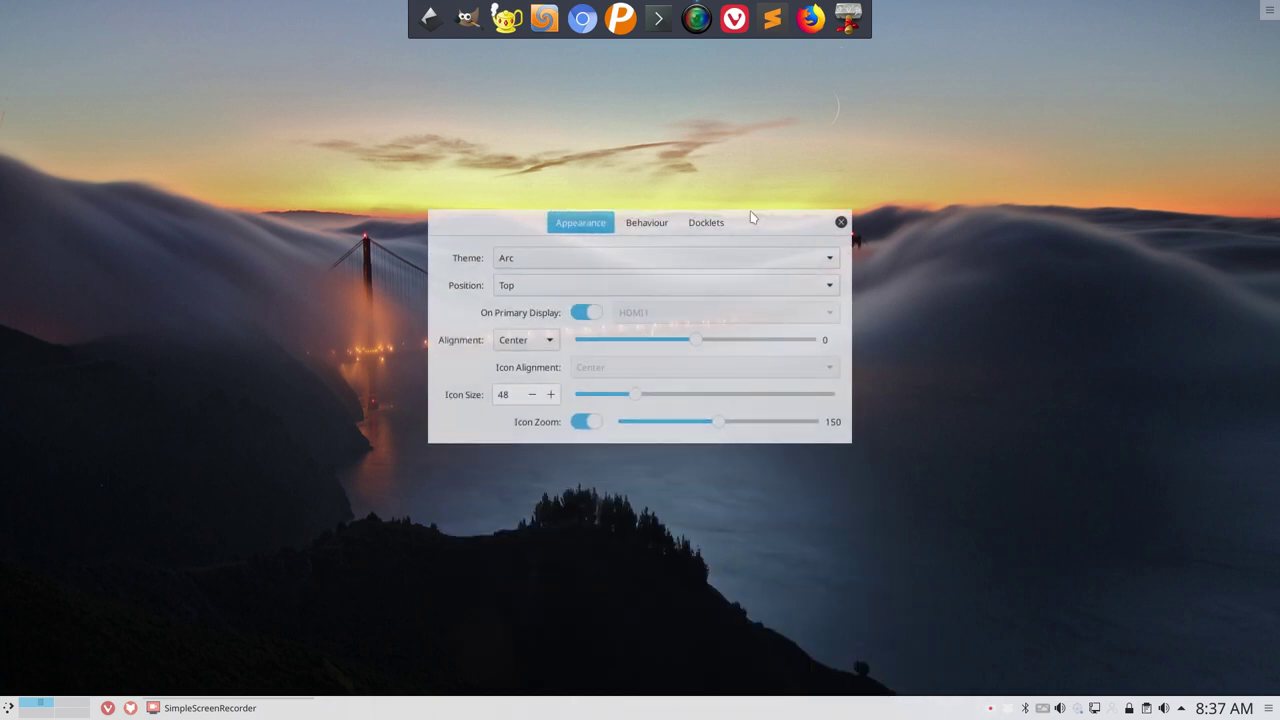
# - Browse the list of available dock themes without choosing another one
pyautogui.click(603, 258)
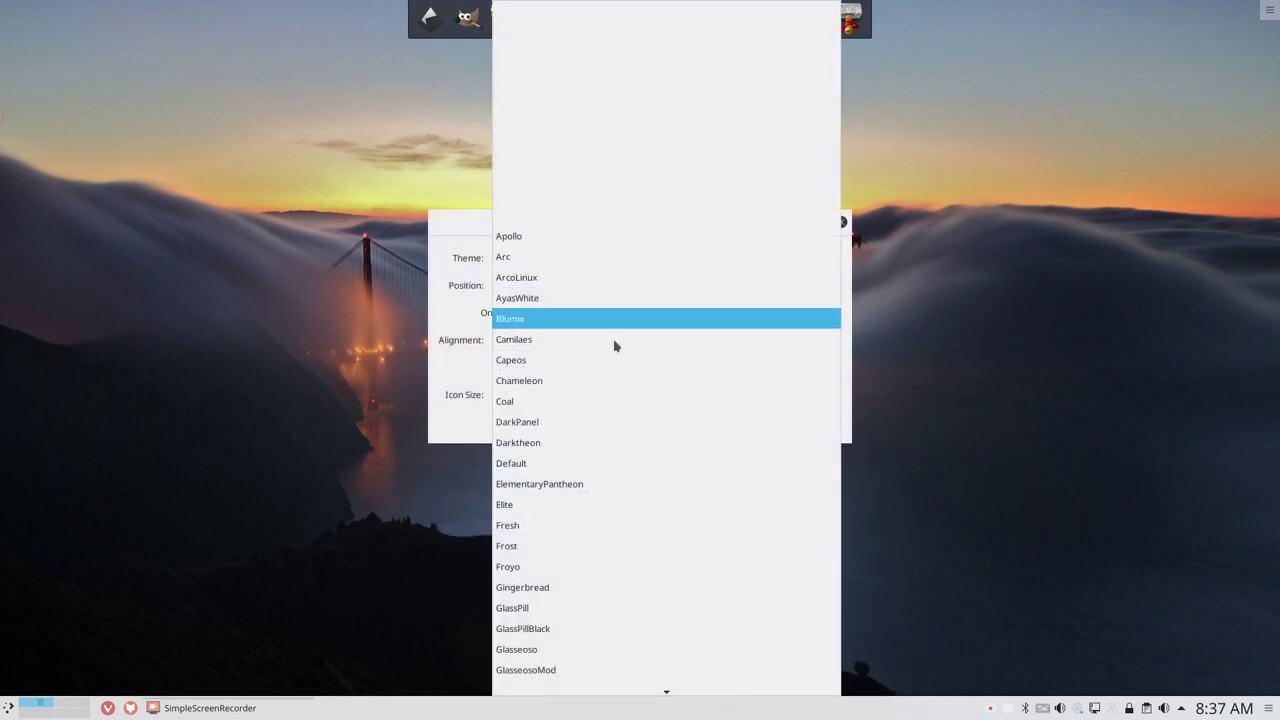
pyautogui.scroll(-10, 625, 462)
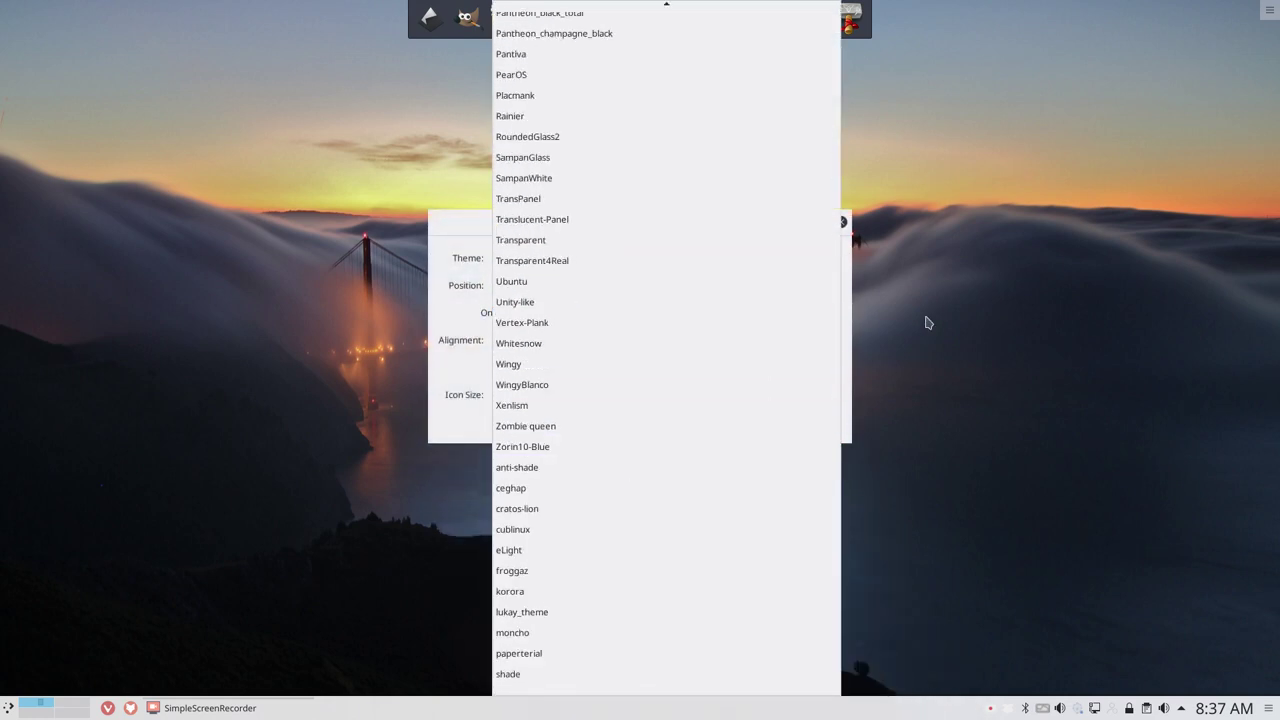
pyautogui.click(928, 322)
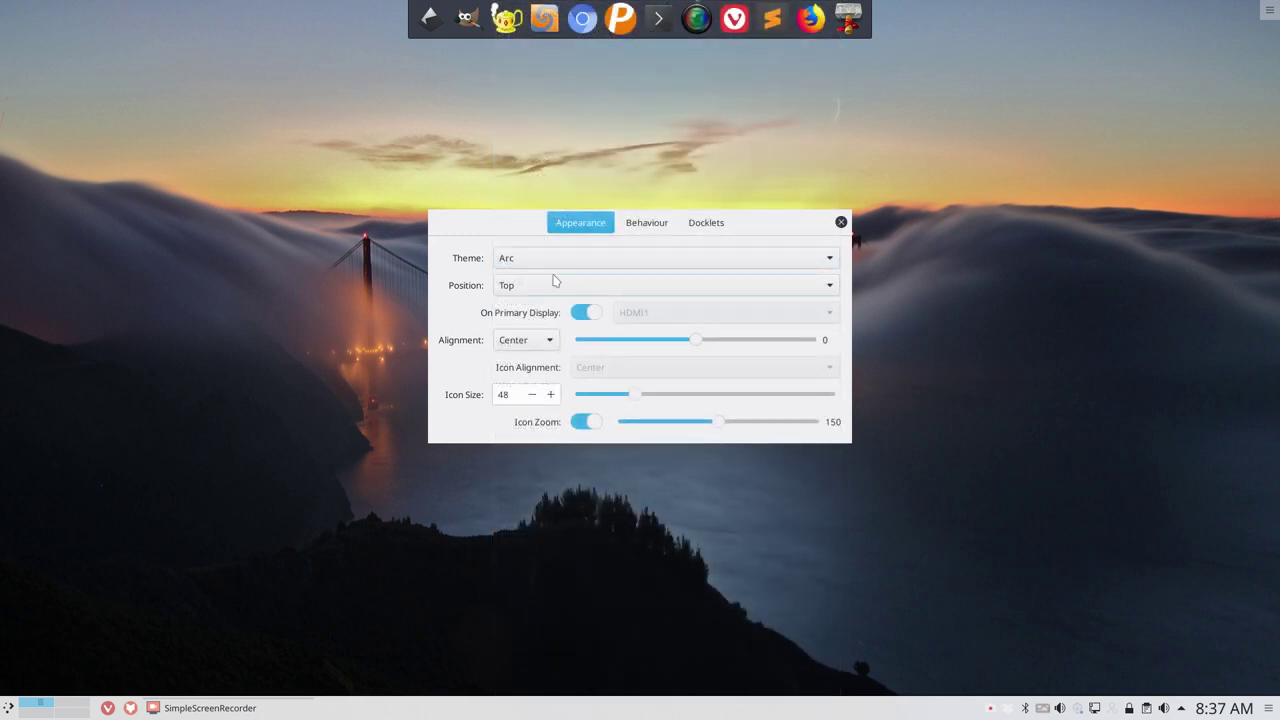
# - Toggle the dock's Icon Zoom off and back on to compare the effect, and close the preferences
pyautogui.click(587, 422)
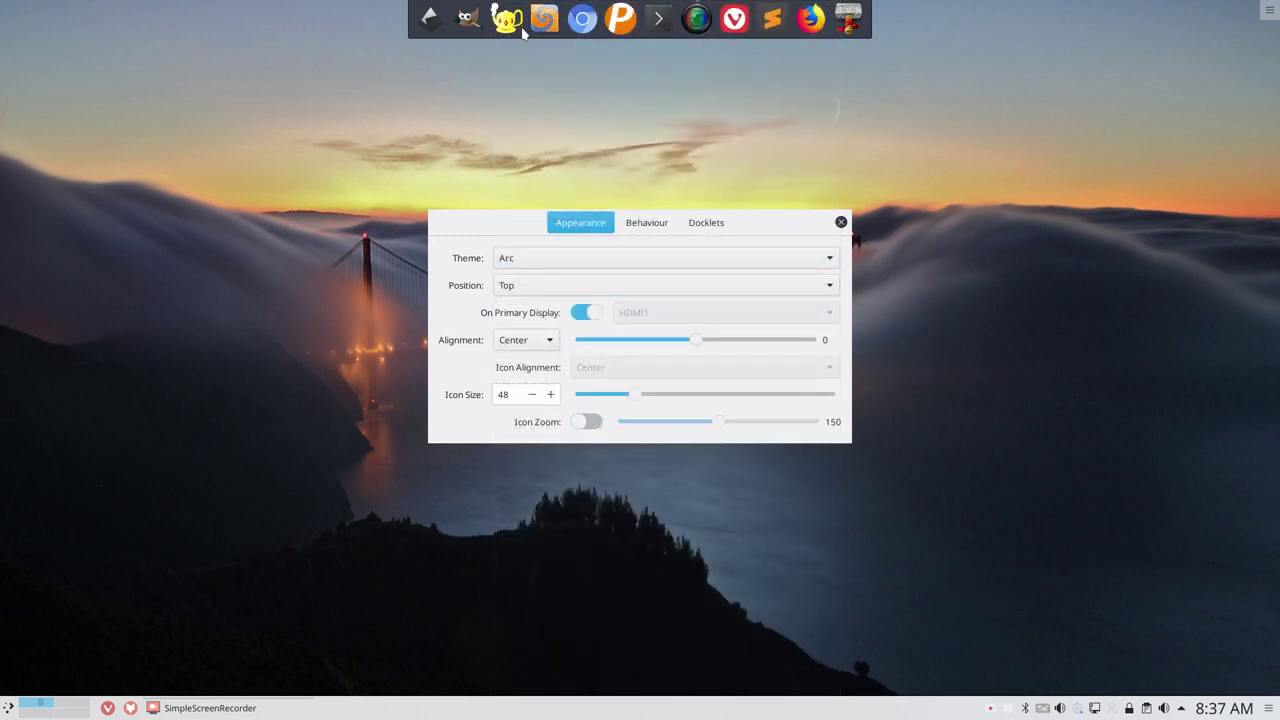
pyautogui.click(587, 422)
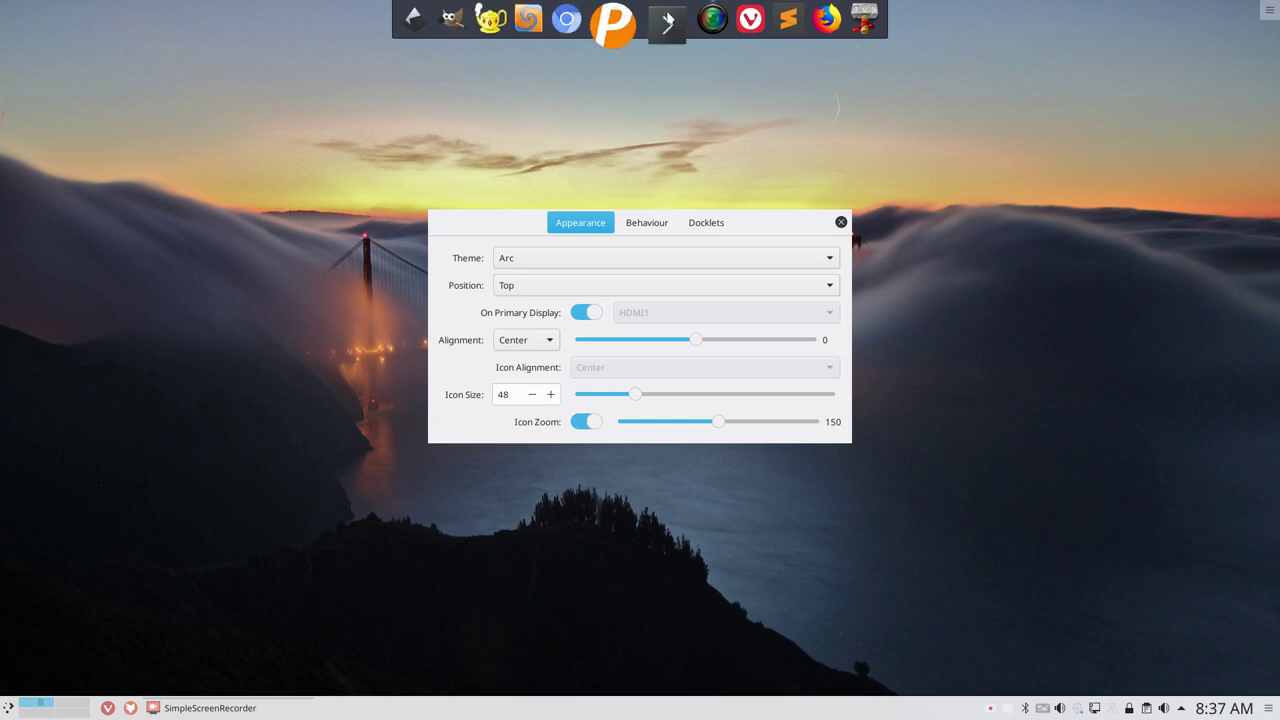
pyautogui.click(841, 222)
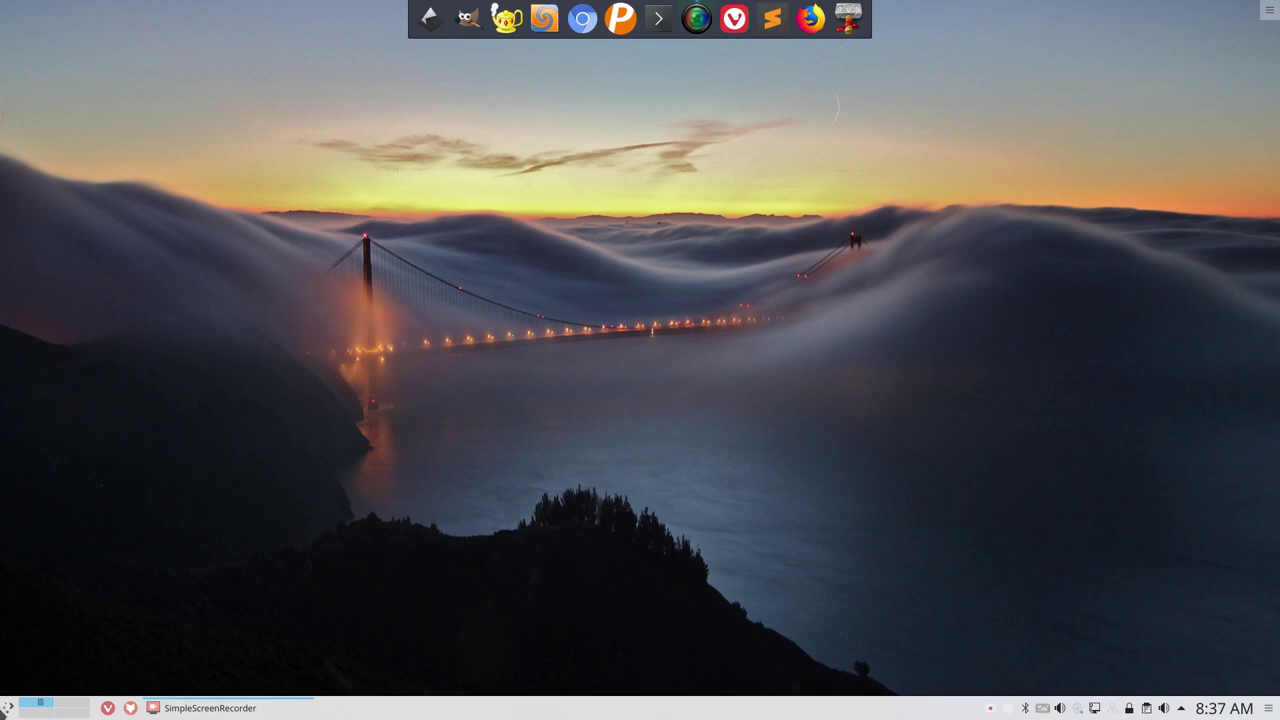
# - Open the file manager, show hidden files in the home folder, and go to .config/autostart
pyautogui.click(7, 708)
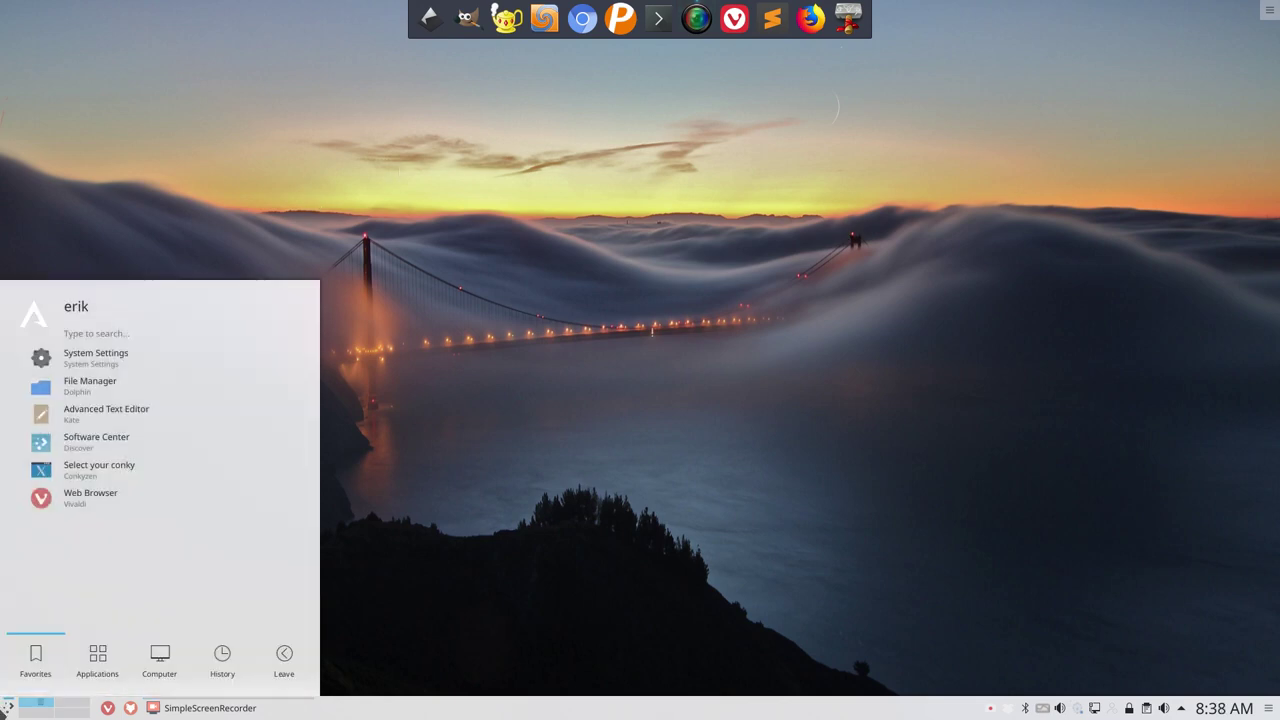
pyautogui.click(89, 394)
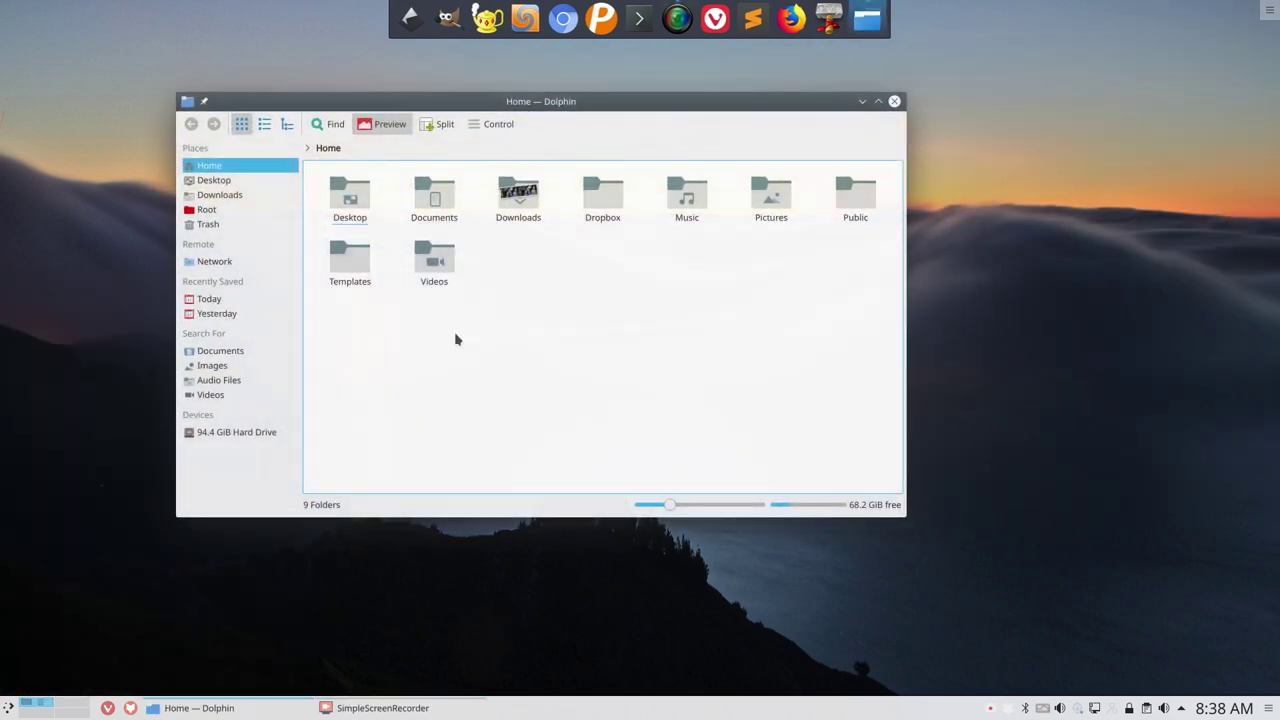
pyautogui.hotkey('ctrl', 'h')
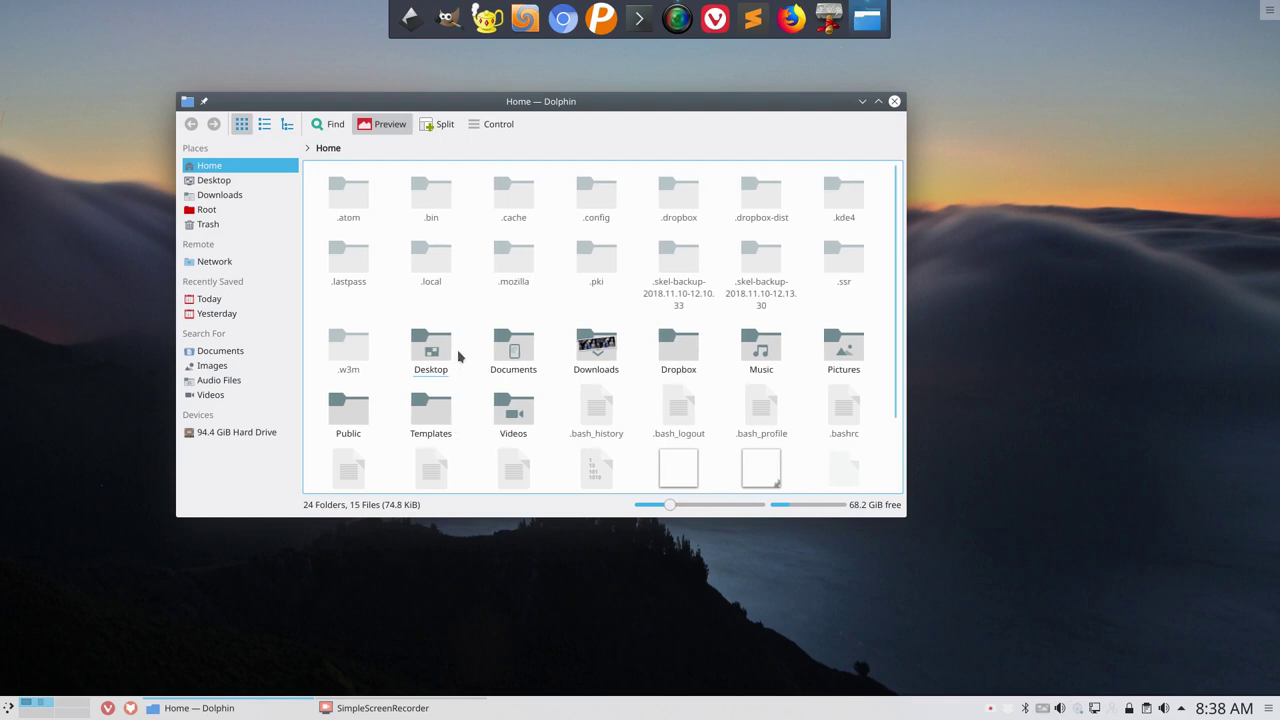
pyautogui.doubleClick(602, 200)
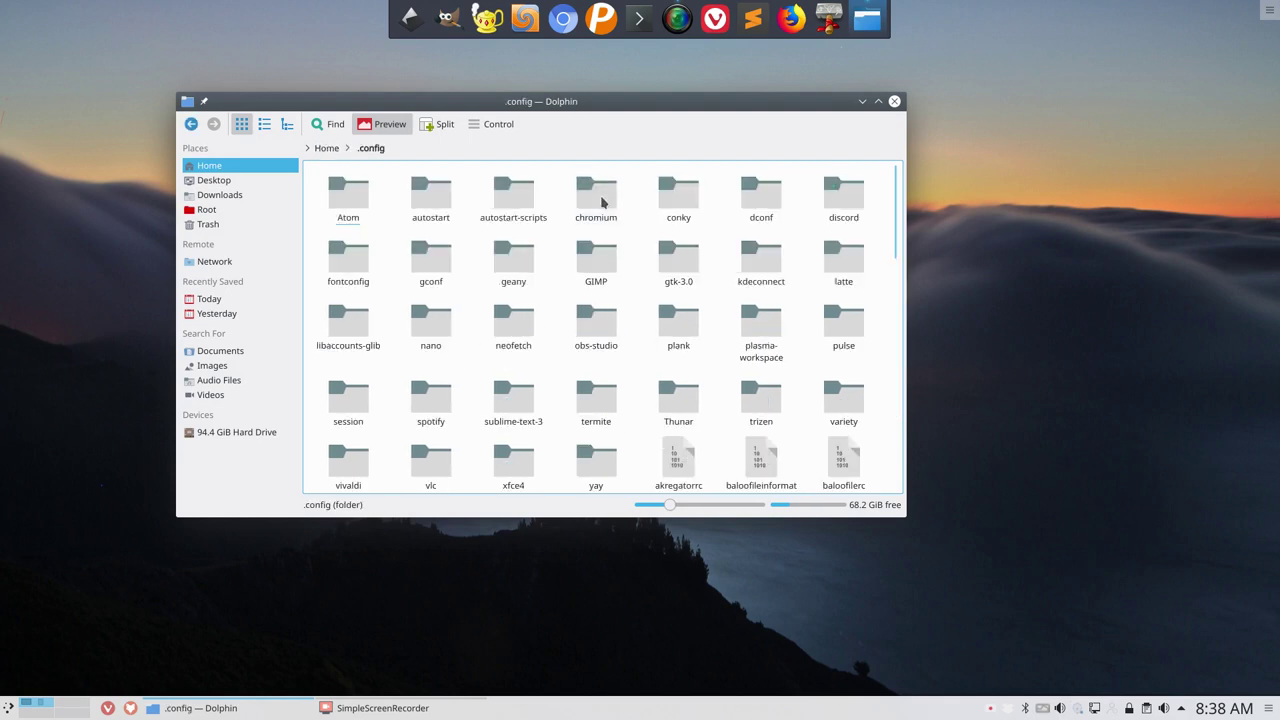
pyautogui.doubleClick(446, 197)
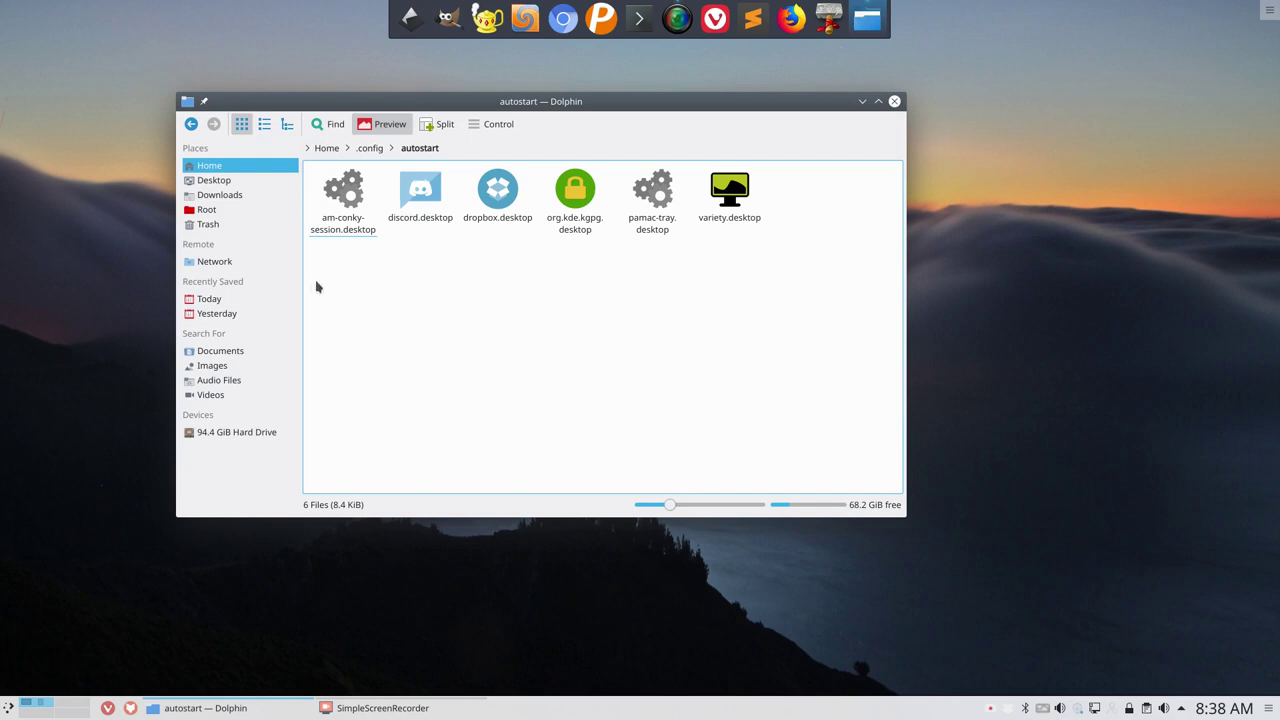
pyautogui.moveTo(324, 278); pyautogui.dragTo(812, 181)
pyautogui.click(769, 306)
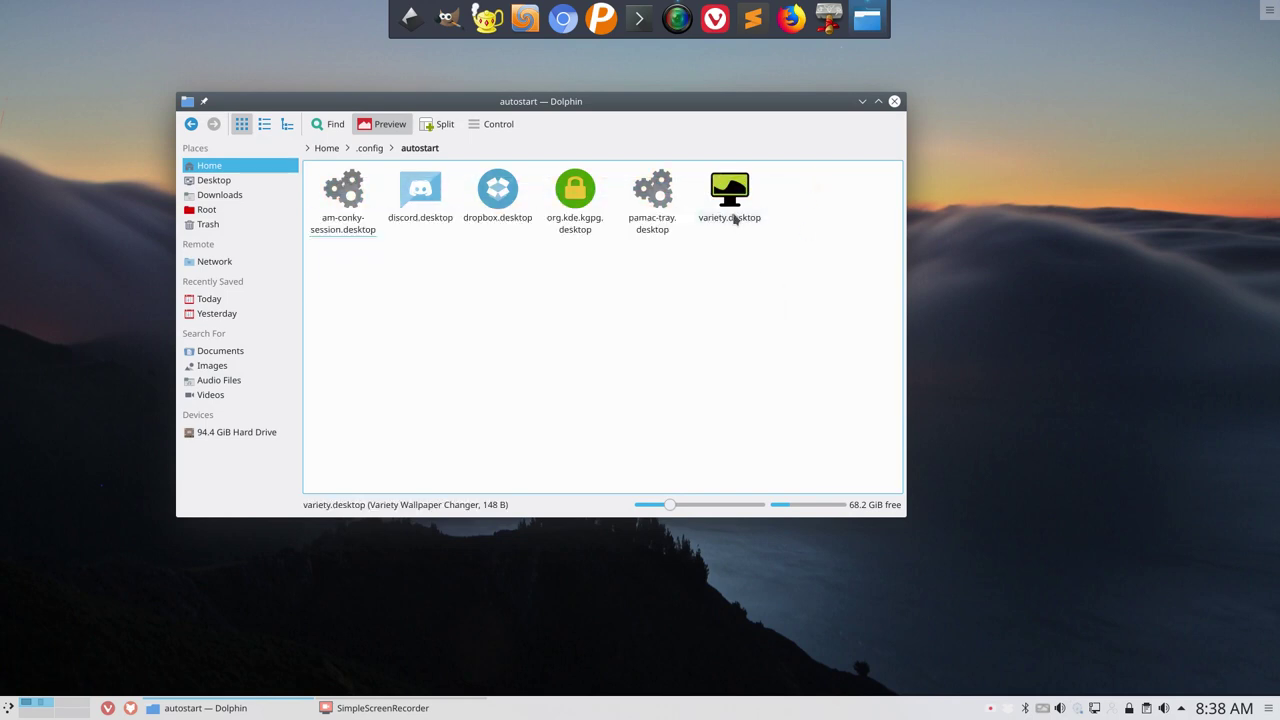
pyautogui.moveTo(323, 274); pyautogui.dragTo(796, 165)
pyautogui.click(719, 374)
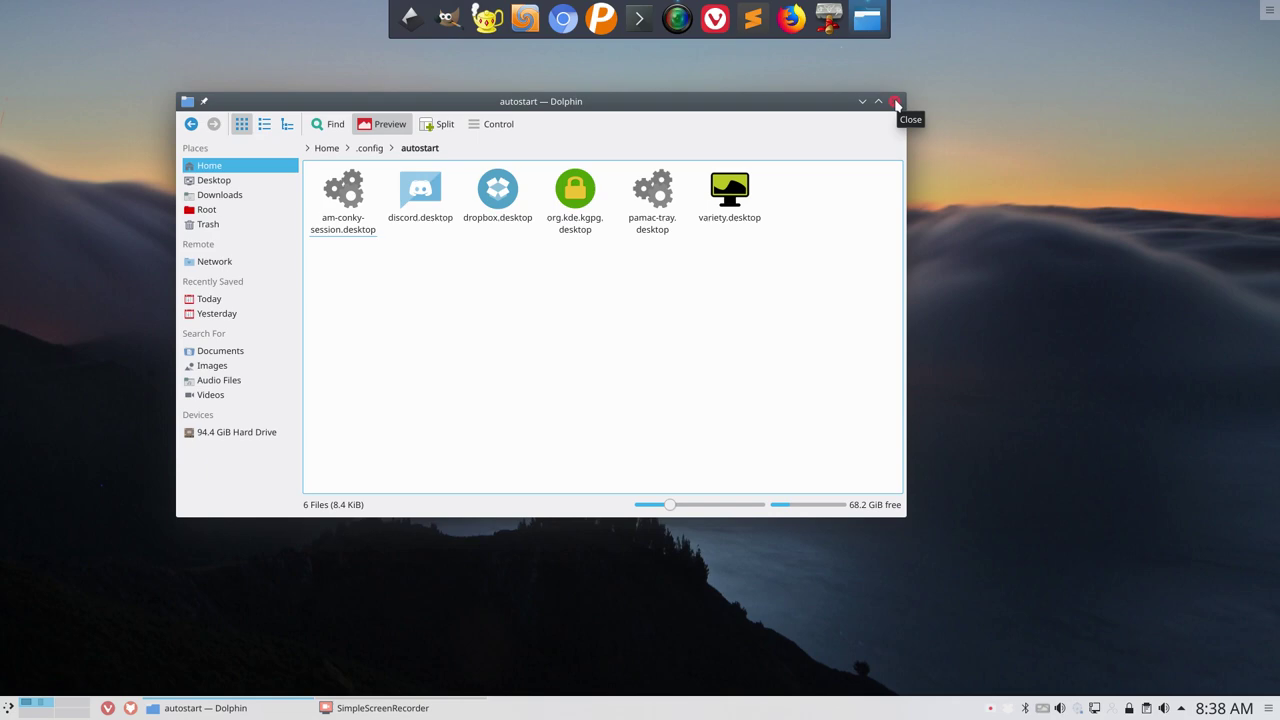
# - Tile the autostart folder's window into the upper-right quarter of the desktop
pyautogui.moveTo(672, 104); pyautogui.dragTo(1279, 8)
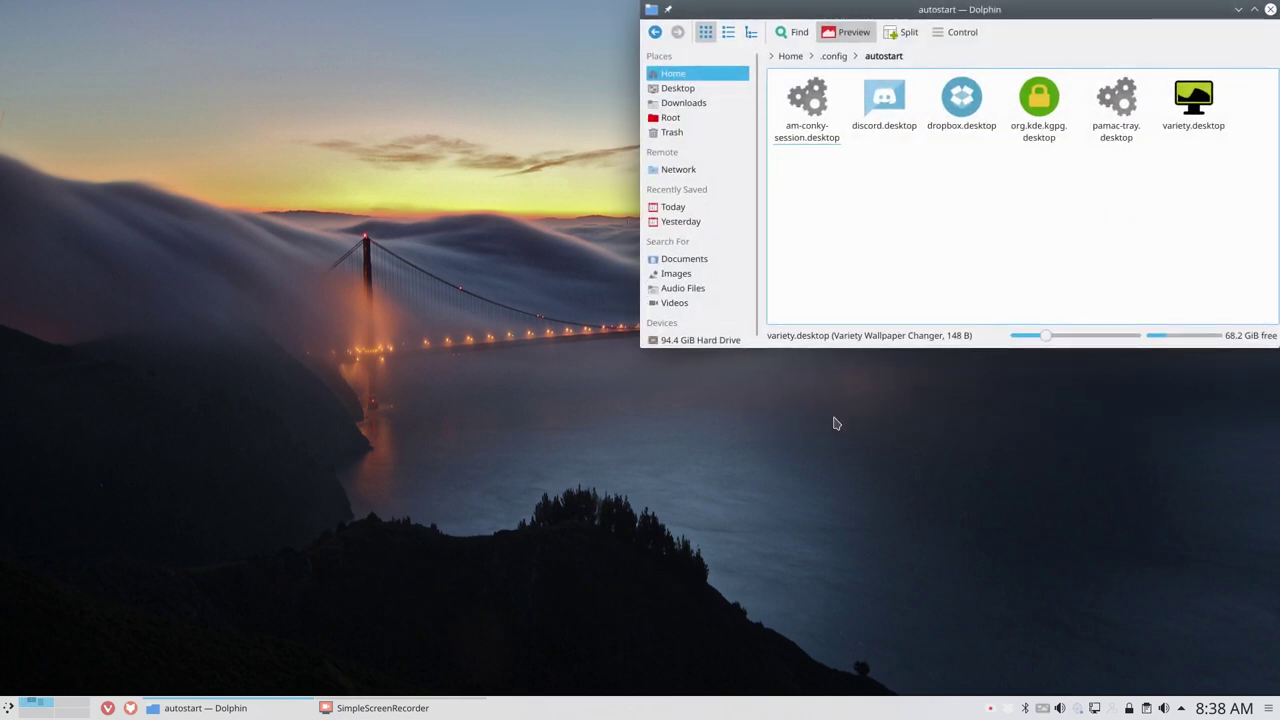
# - Search the application launcher for Autostart, open that settings module beside the file manager, and review the automatically started applications
pyautogui.click(373, 463)
pyautogui.click(8, 707)
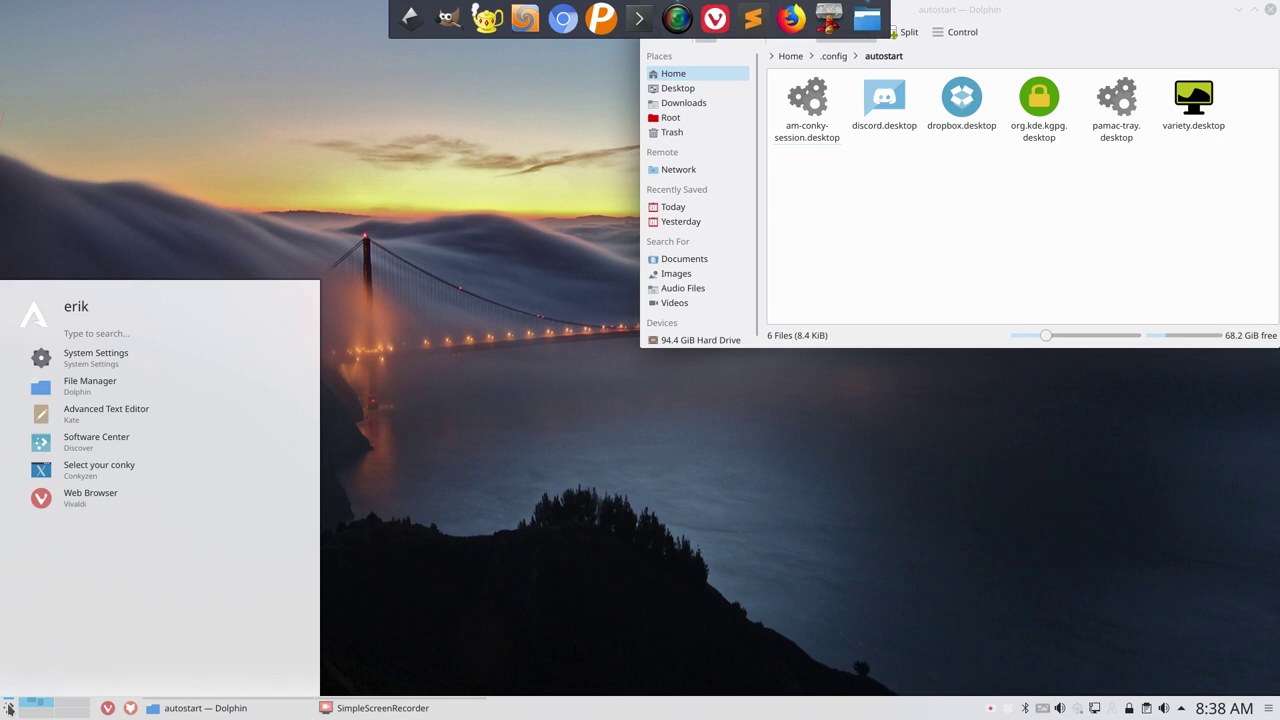
pyautogui.write('auo')
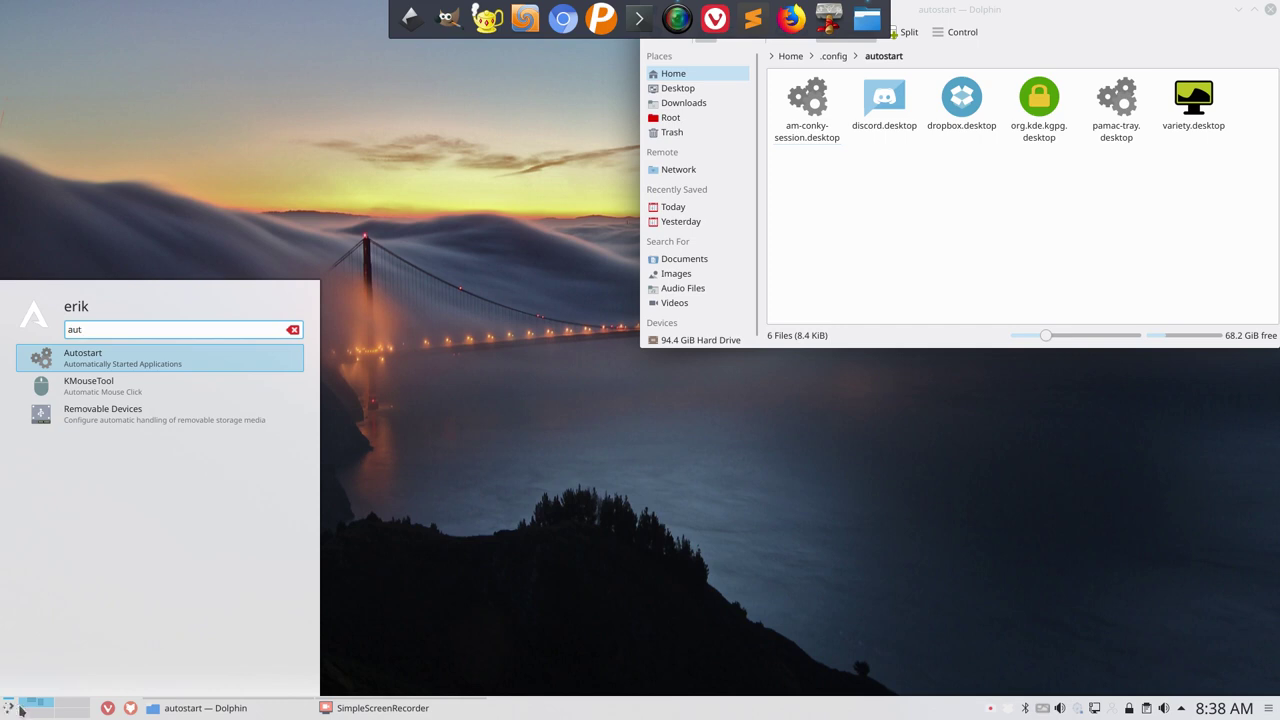
pyautogui.click(120, 357)
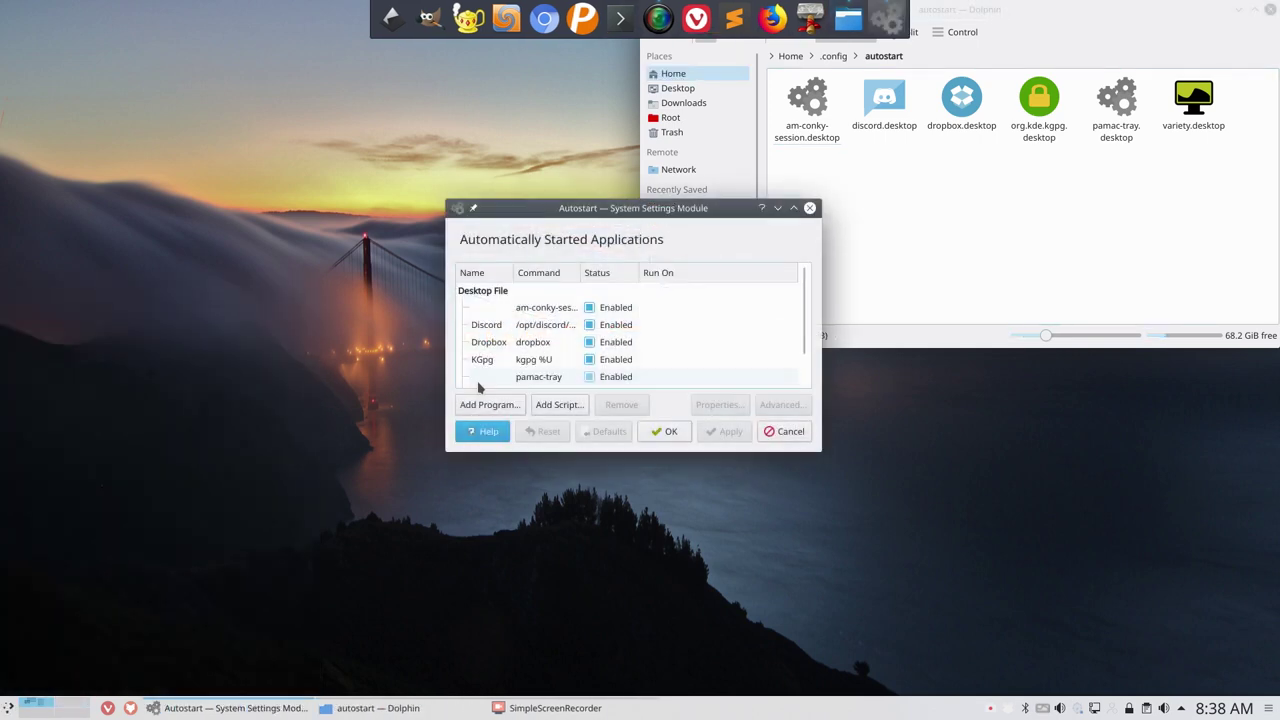
pyautogui.moveTo(671, 206); pyautogui.dragTo(499, 164)
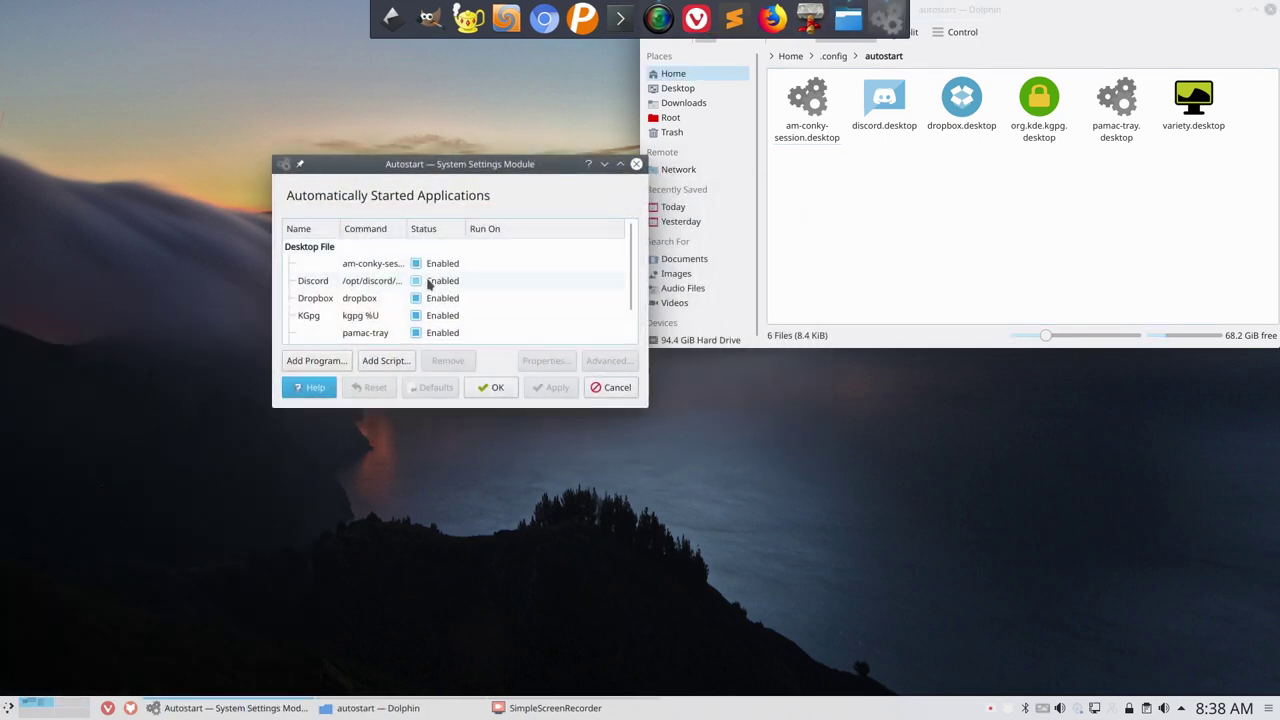
pyautogui.scroll(-2, 428, 285)
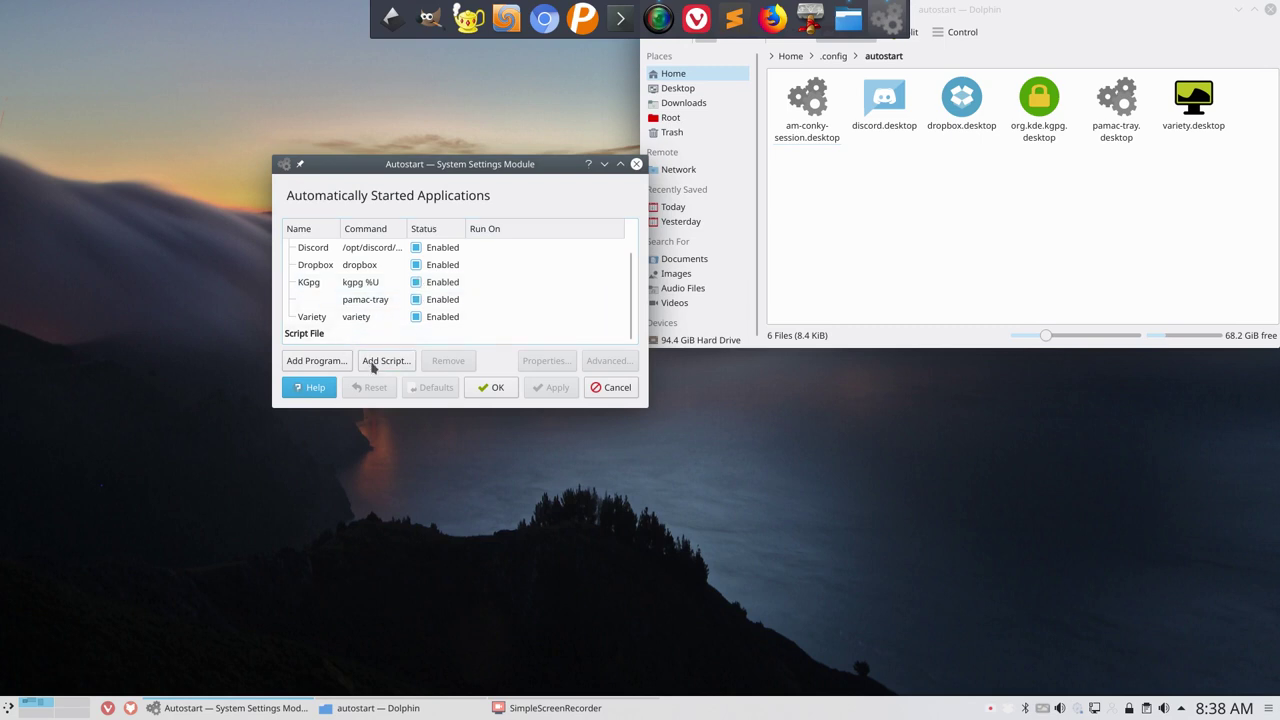
# - Add Plank to the automatically started applications, accept its default properties, and close the Autostart module
pyautogui.click(330, 364)
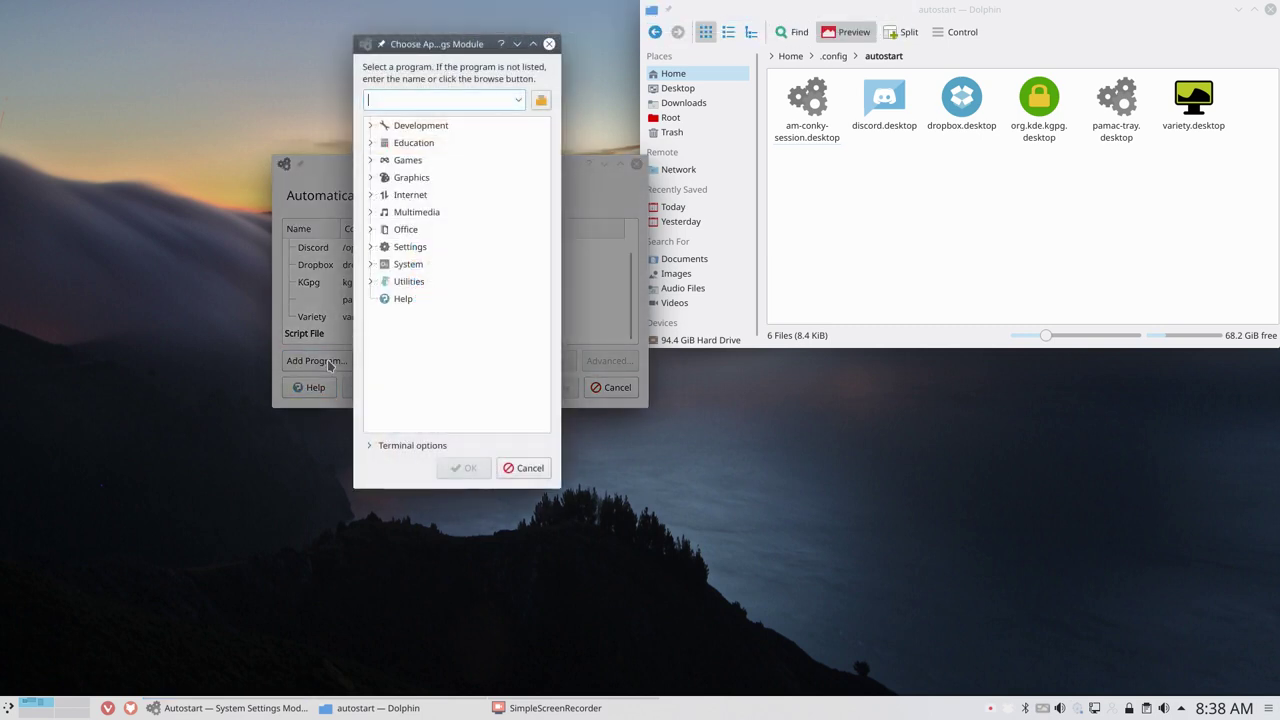
pyautogui.write('p')
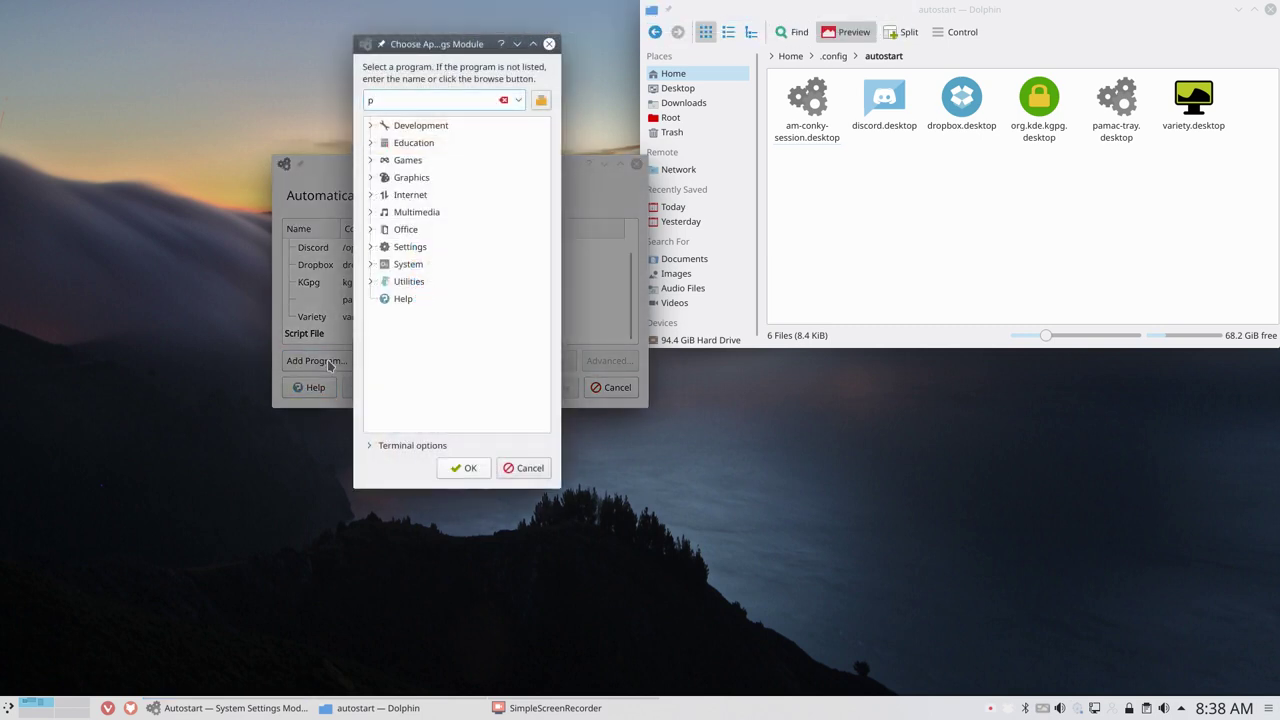
pyautogui.write('lank')
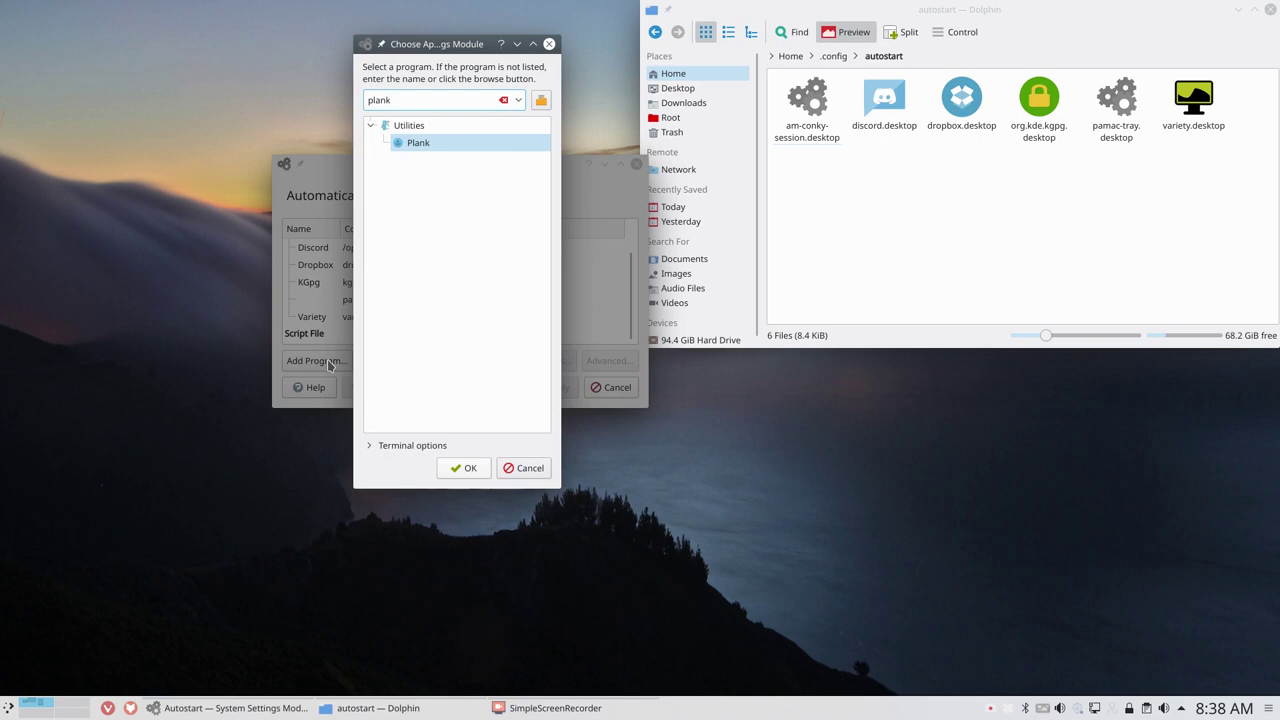
pyautogui.click(418, 142)
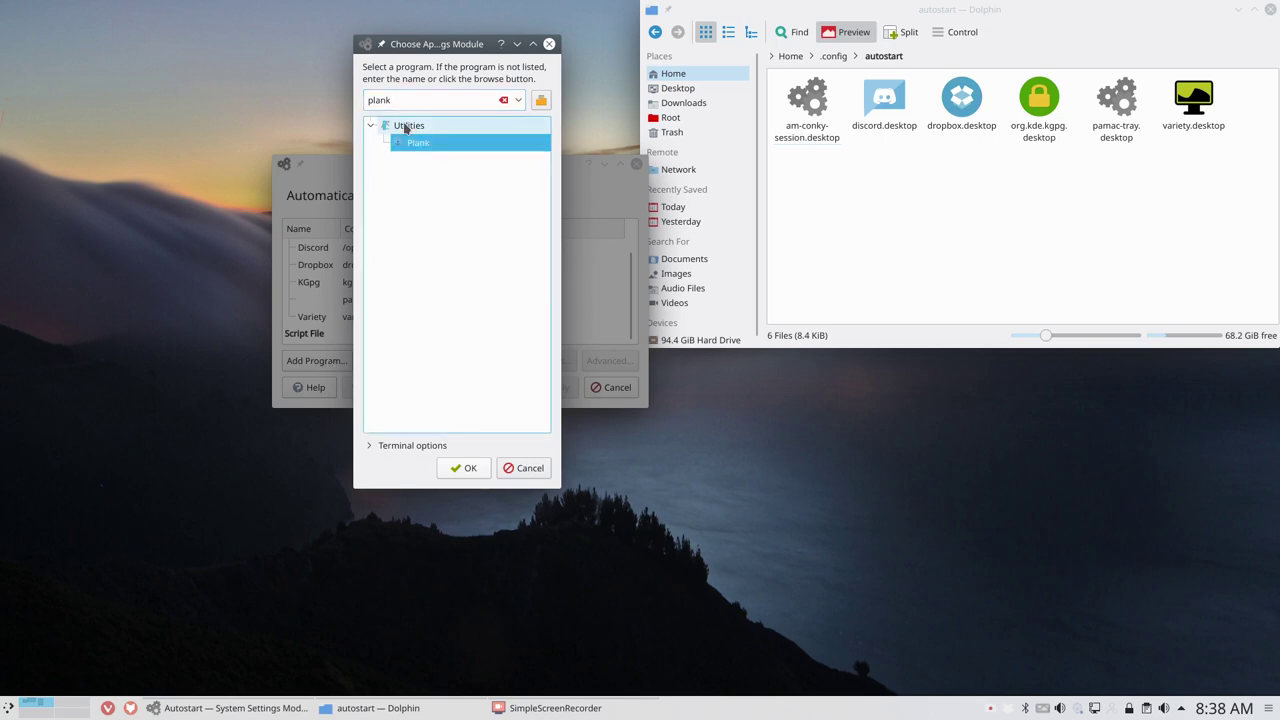
pyautogui.click(465, 468)
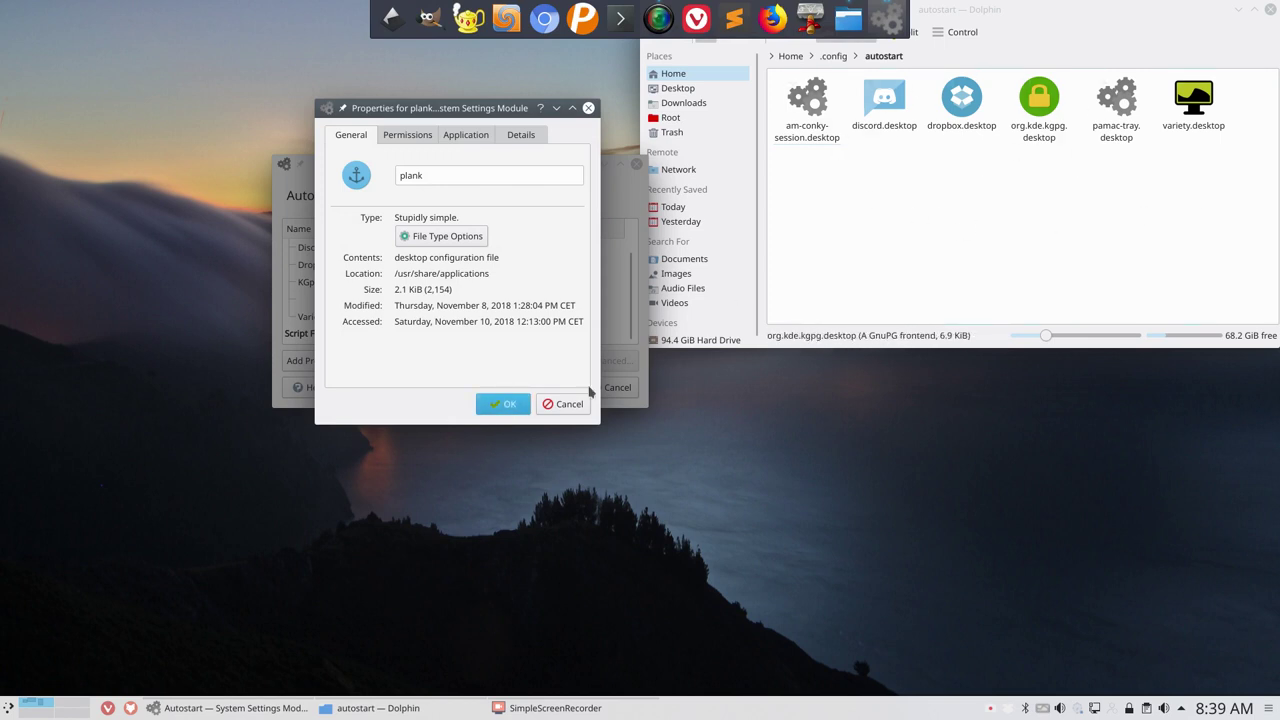
pyautogui.click(506, 404)
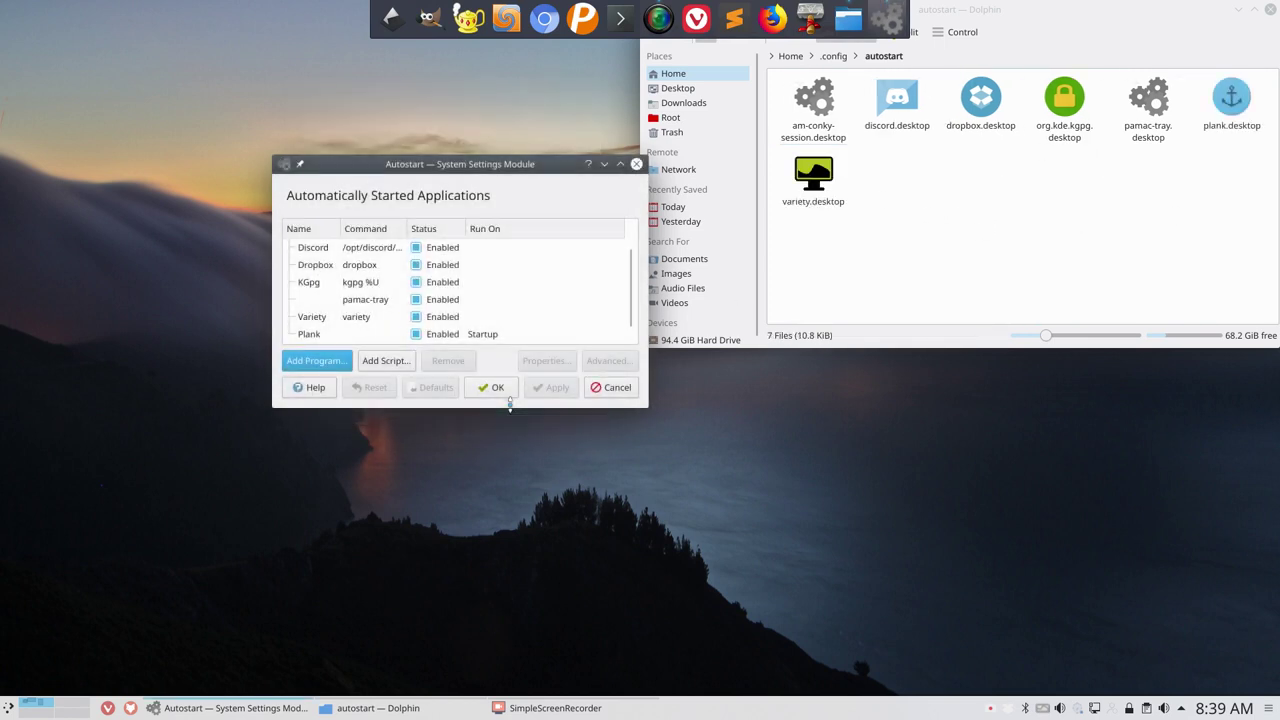
pyautogui.click(596, 388)
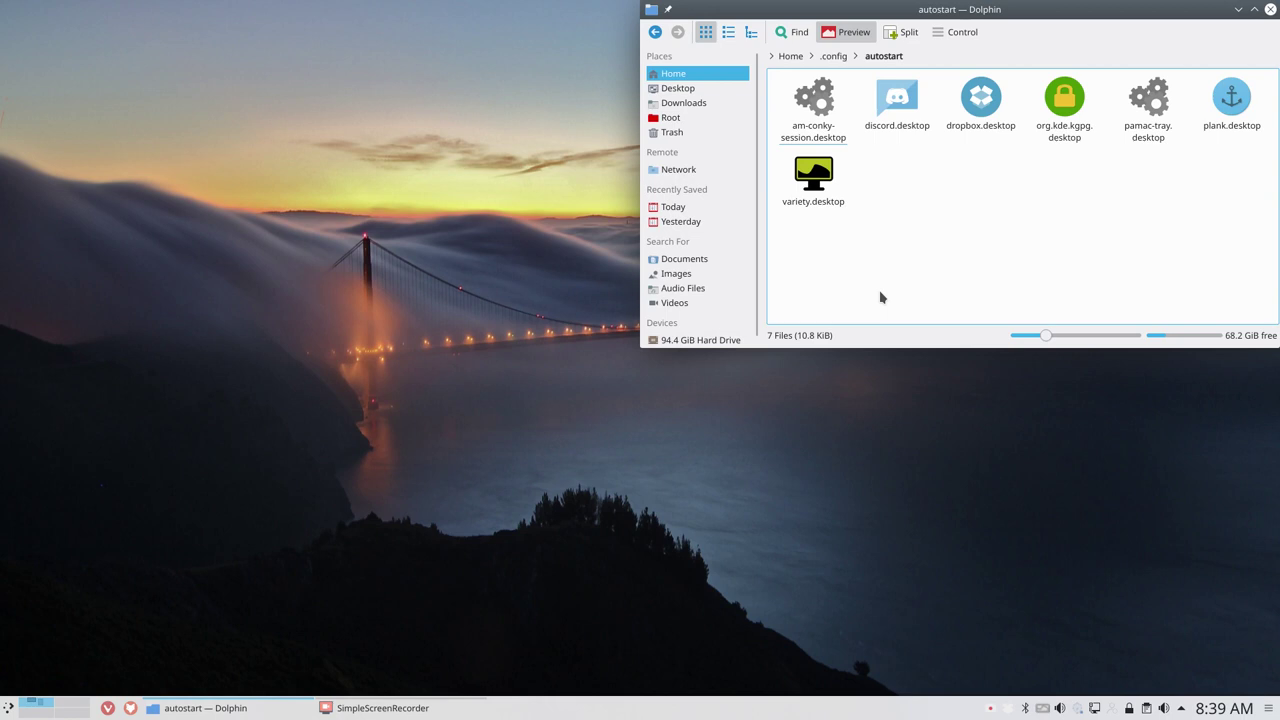
# - Select plank.desktop in the autostart folder, and go to /usr/share/applications in the file manager
pyautogui.click(1230, 107)
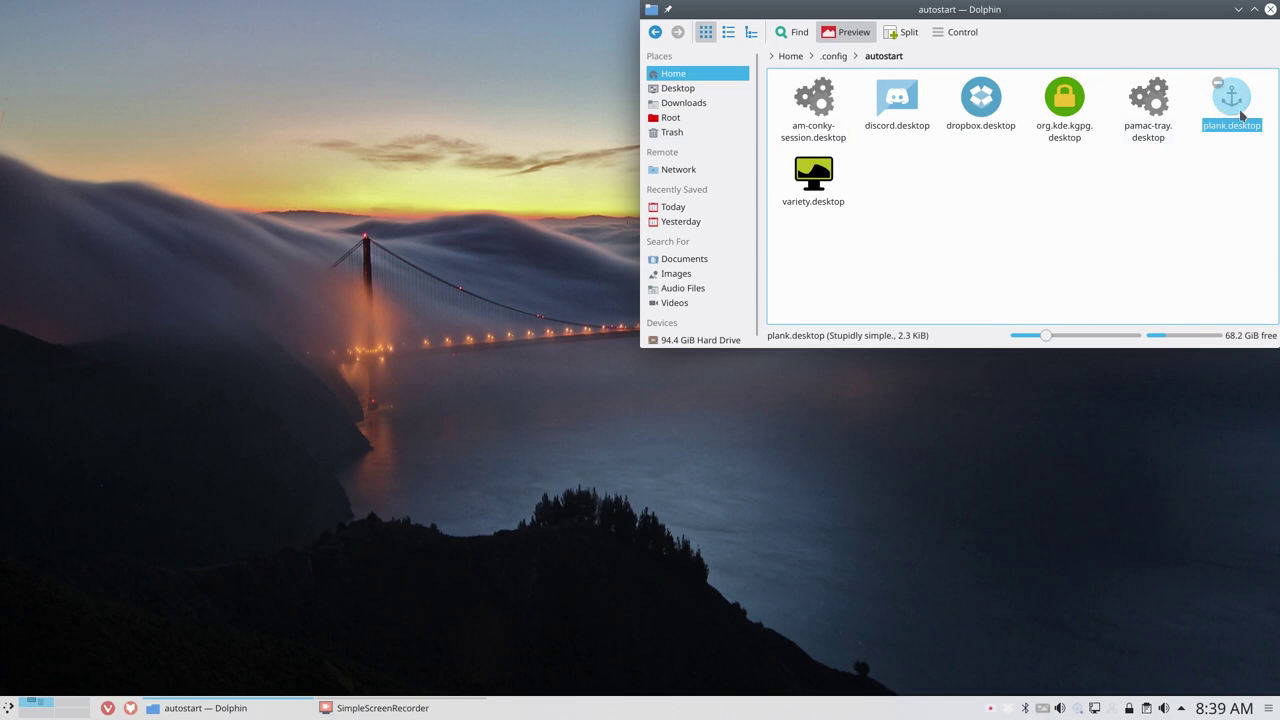
pyautogui.click(667, 120)
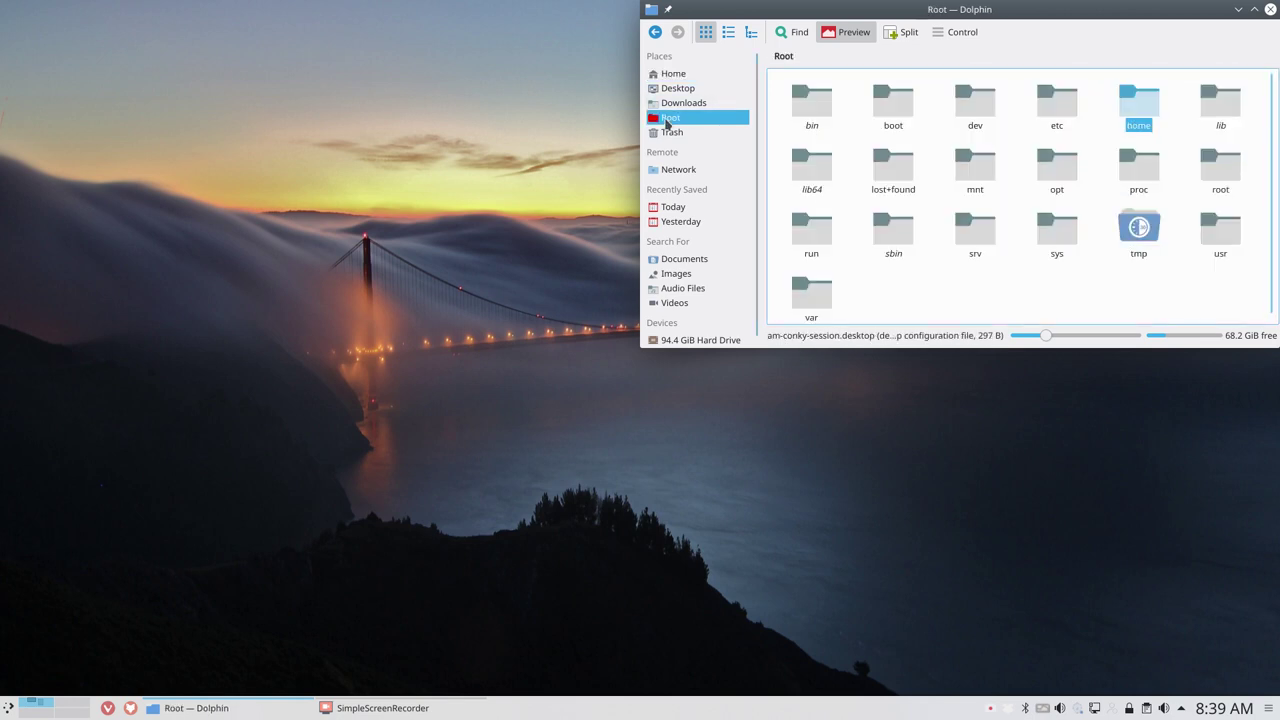
pyautogui.click(1214, 233)
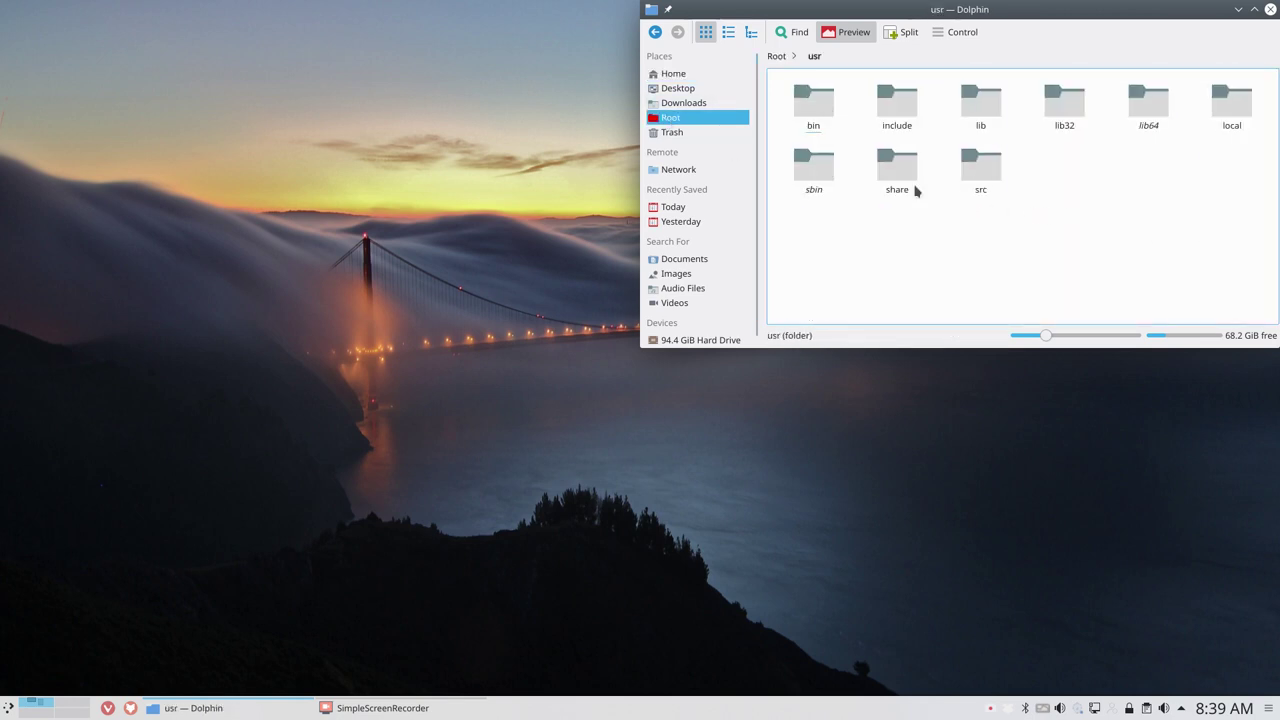
pyautogui.click(895, 168)
pyautogui.write('appl')
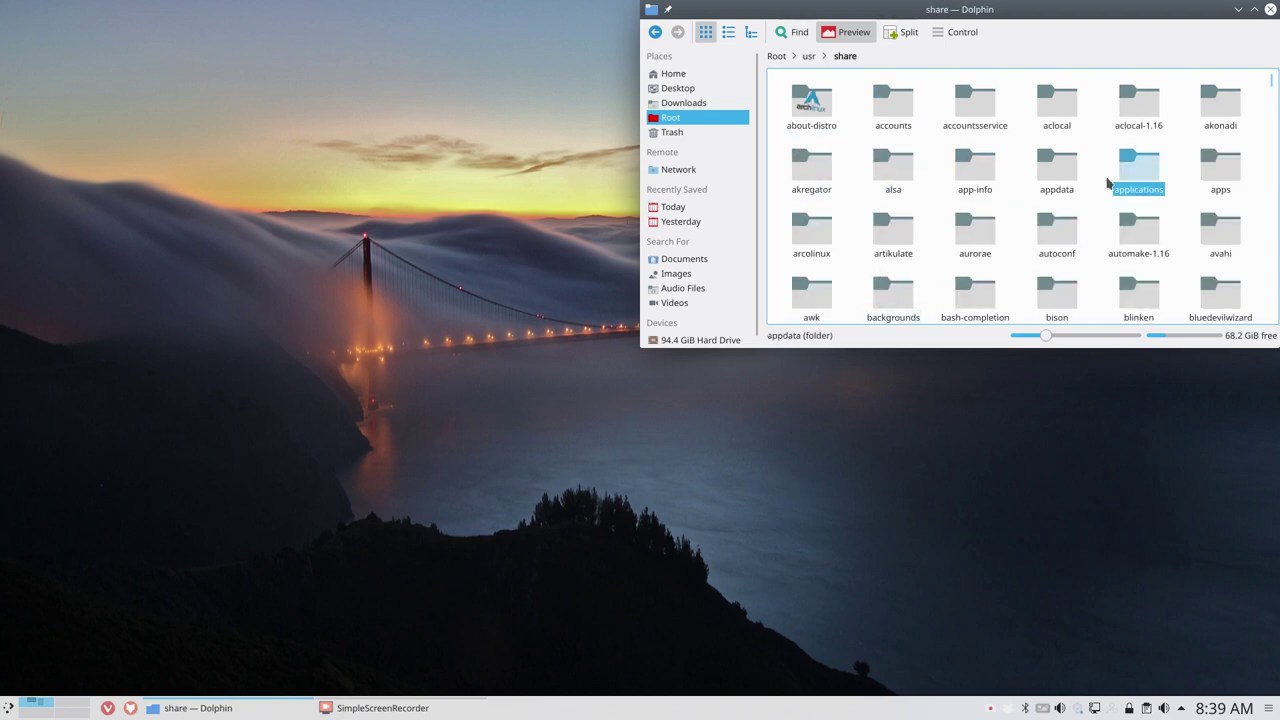
pyautogui.click(1141, 178)
# - Look through the .desktop launchers in /usr/share/applications and select gparted.desktop as an example
pyautogui.scroll(-8, 1088, 230)
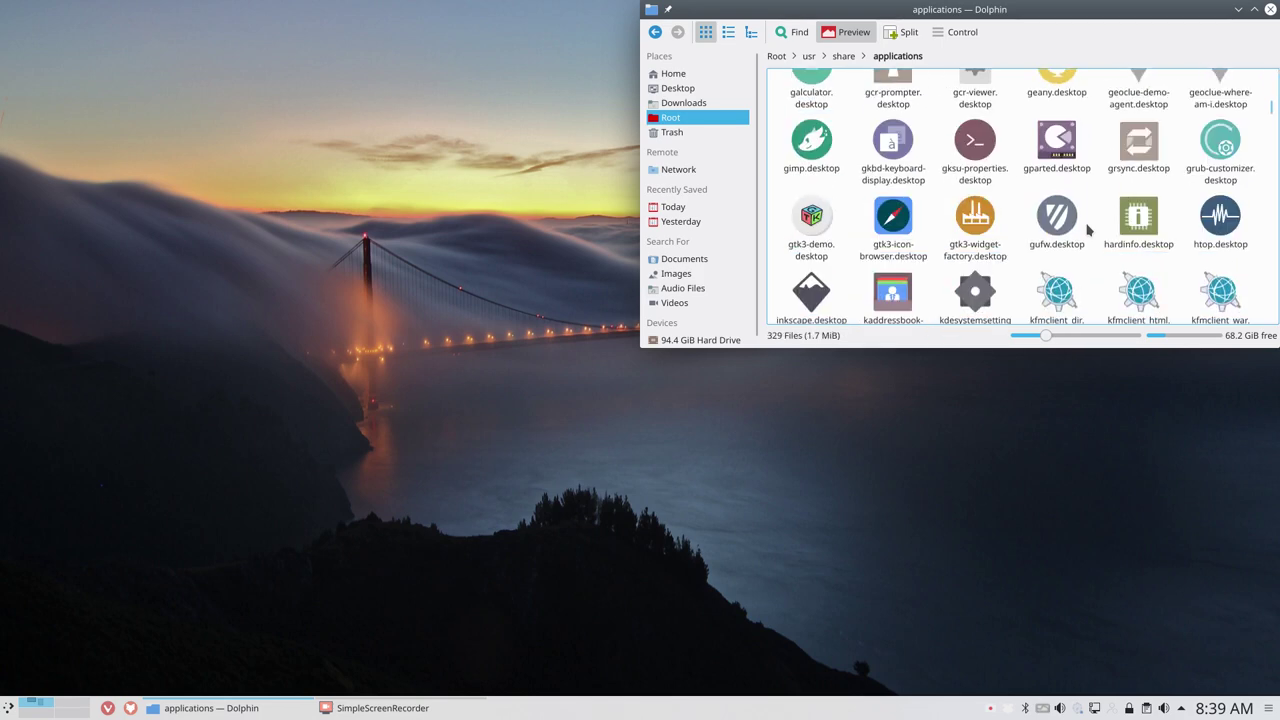
pyautogui.scroll(-10, 1088, 230)
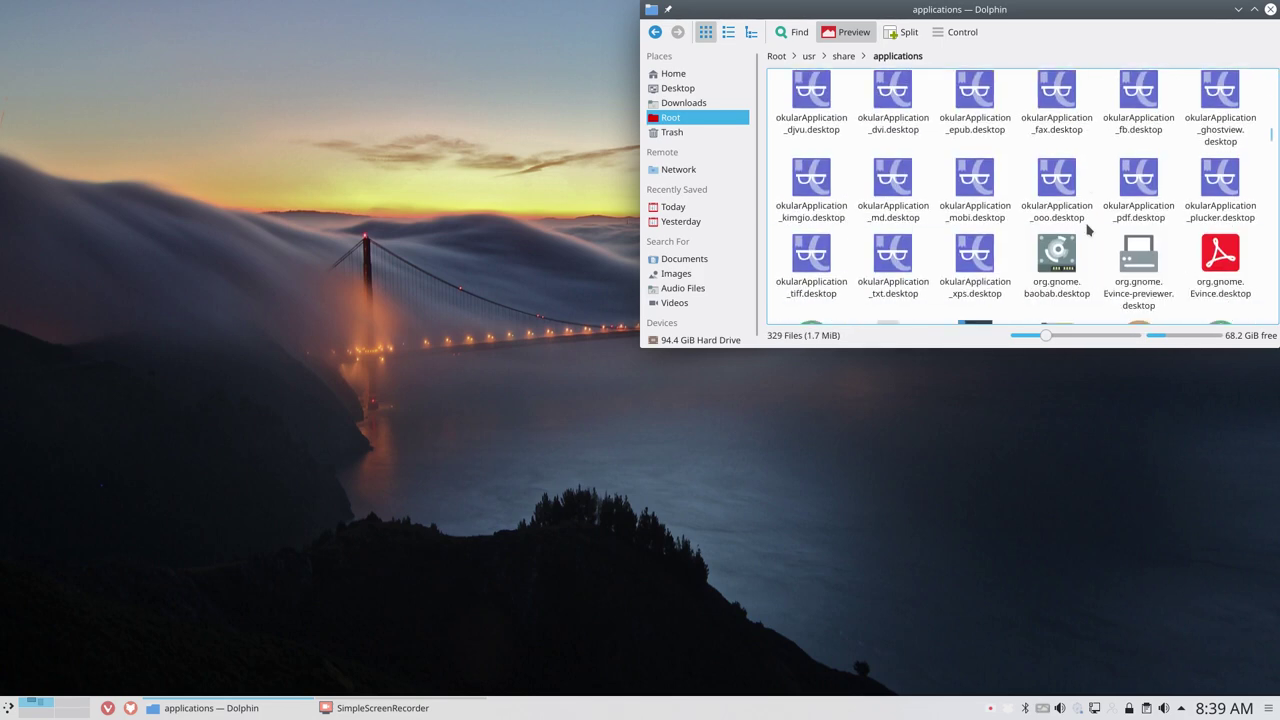
pyautogui.scroll(10, 1088, 230)
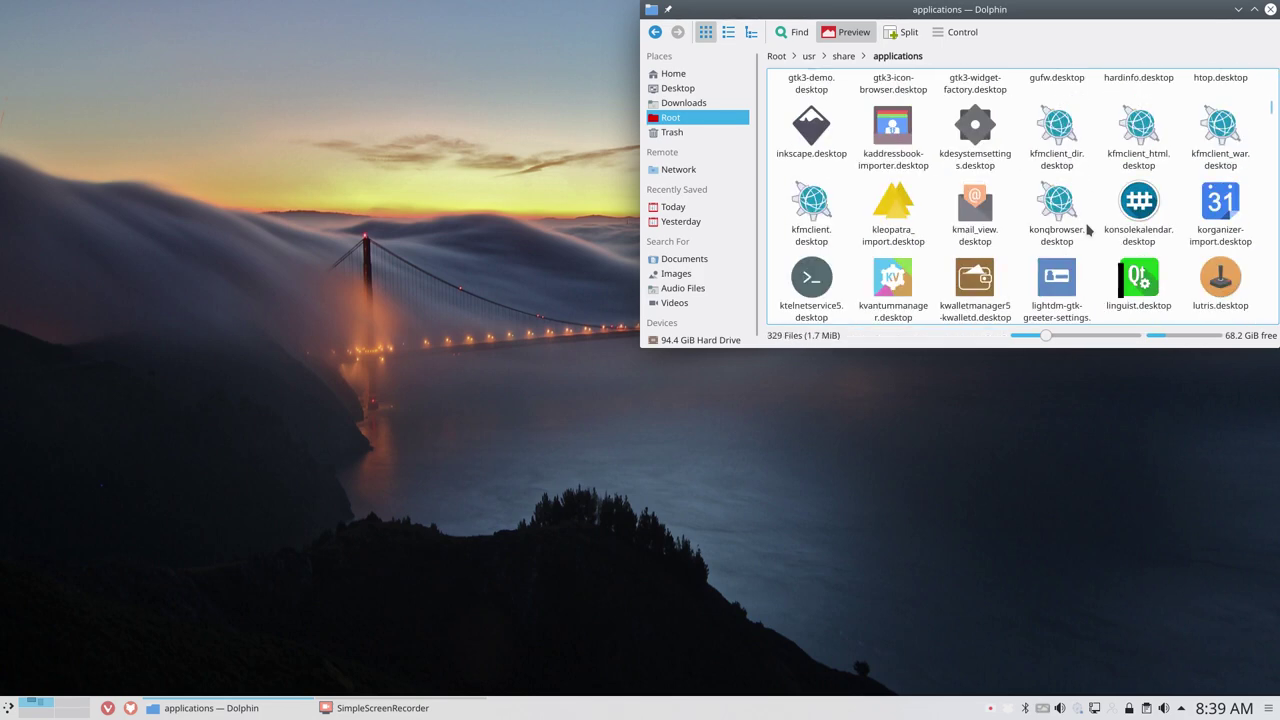
pyautogui.scroll(3, 1075, 240)
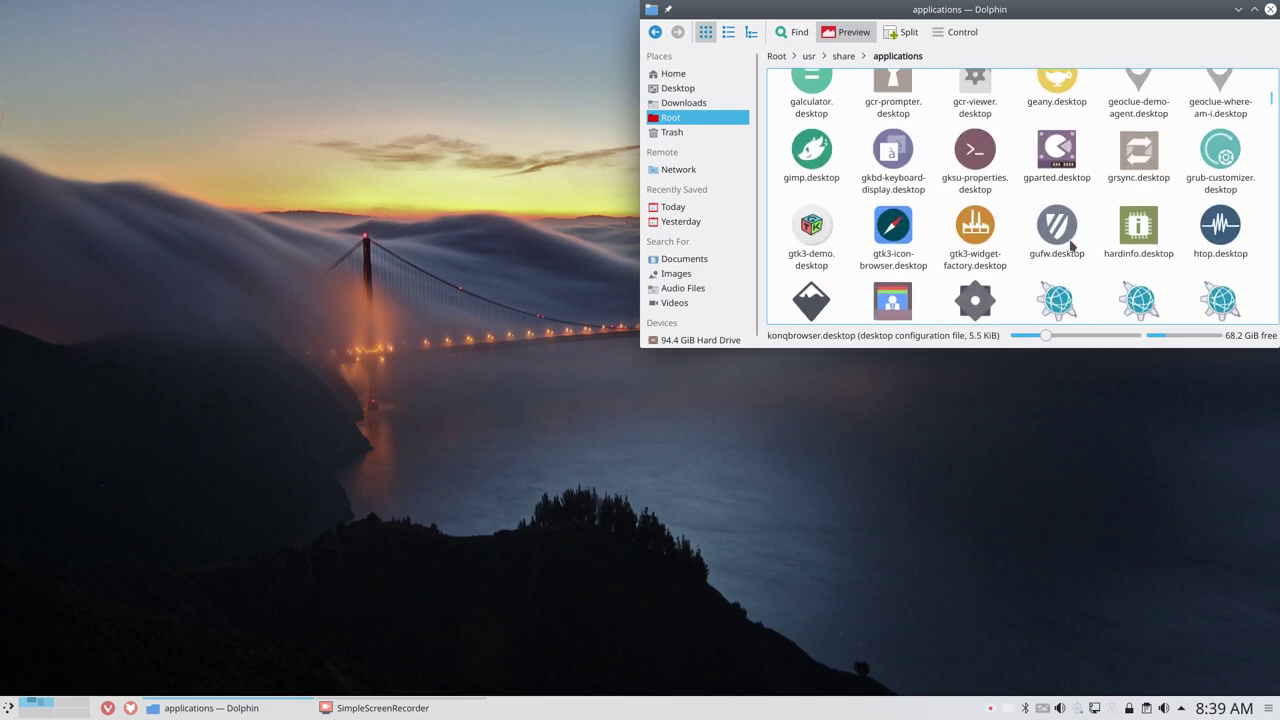
pyautogui.scroll(2, 1074, 240)
pyautogui.scroll(-2, 1074, 240)
pyautogui.click(1055, 165)
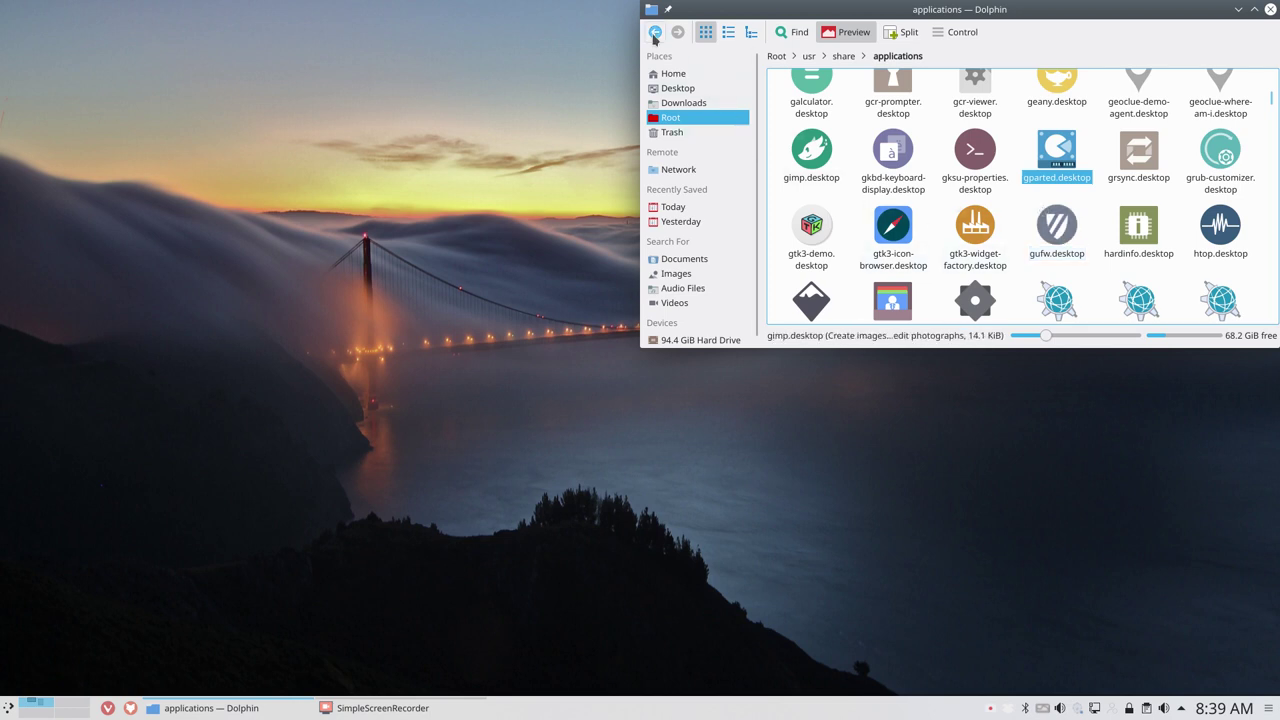
# - Return to .config/autostart in the home folder to check its launchers, and close the file manager
pyautogui.click(730, 74)
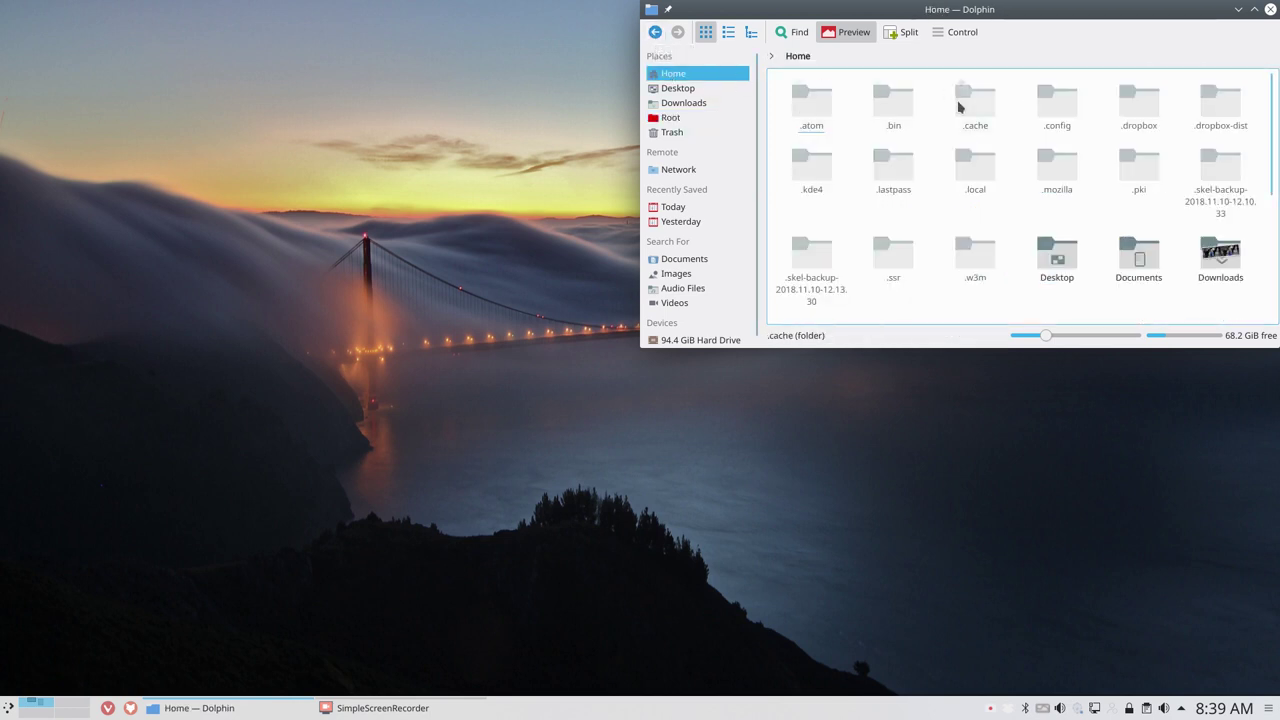
pyautogui.doubleClick(1050, 105)
pyautogui.doubleClick(893, 103)
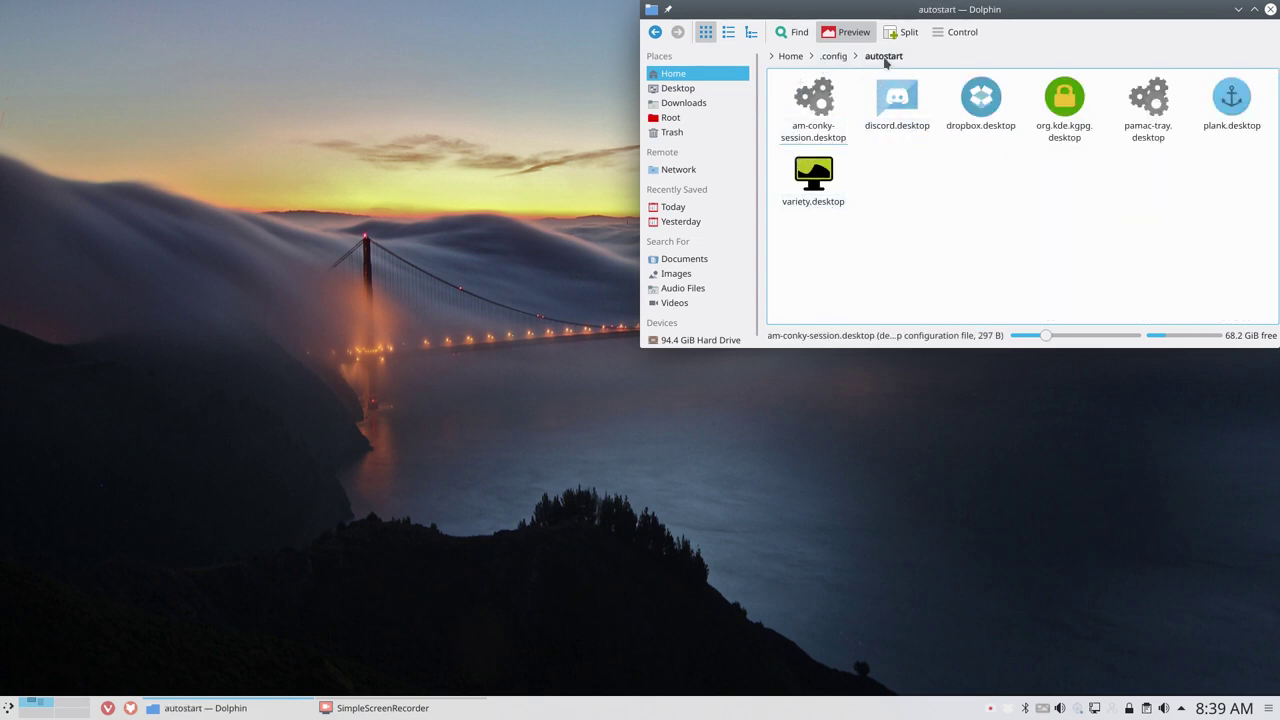
pyautogui.click(1270, 9)
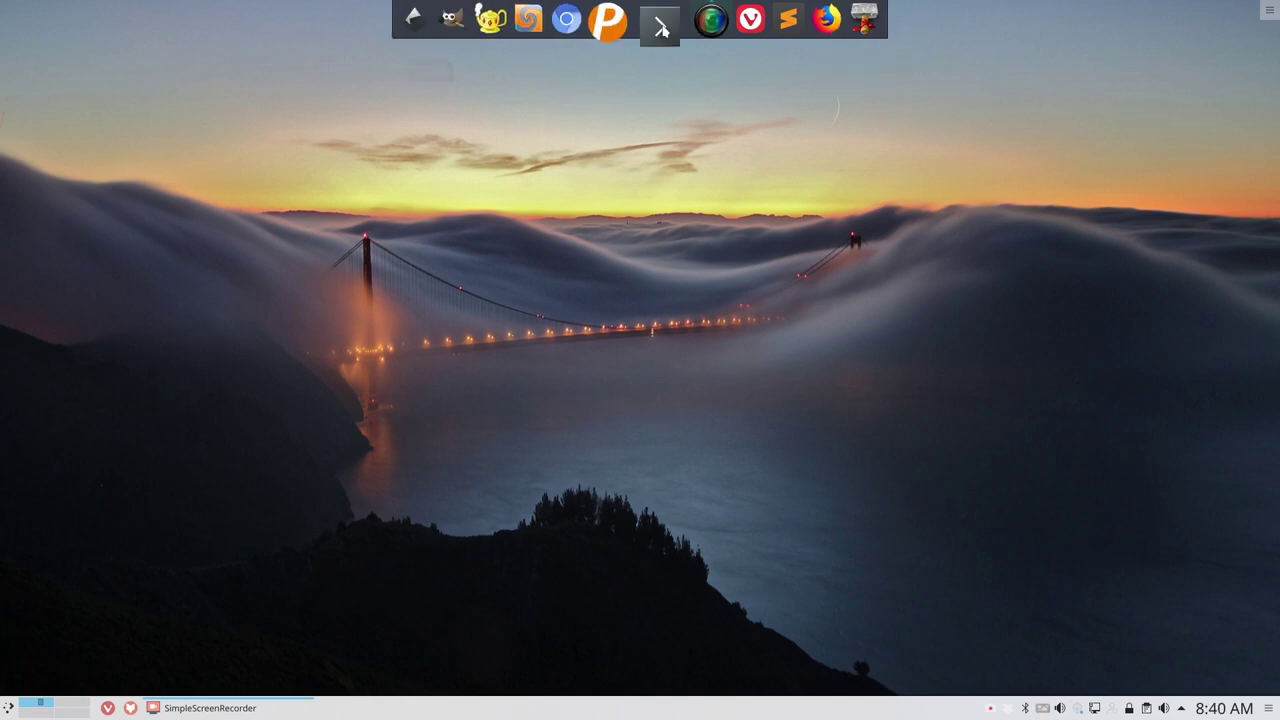
# - Open the icon theme settings in System Settings, select Zafiro-icons, and compare it with the icons in the application launcher
pyautogui.click(8, 708)
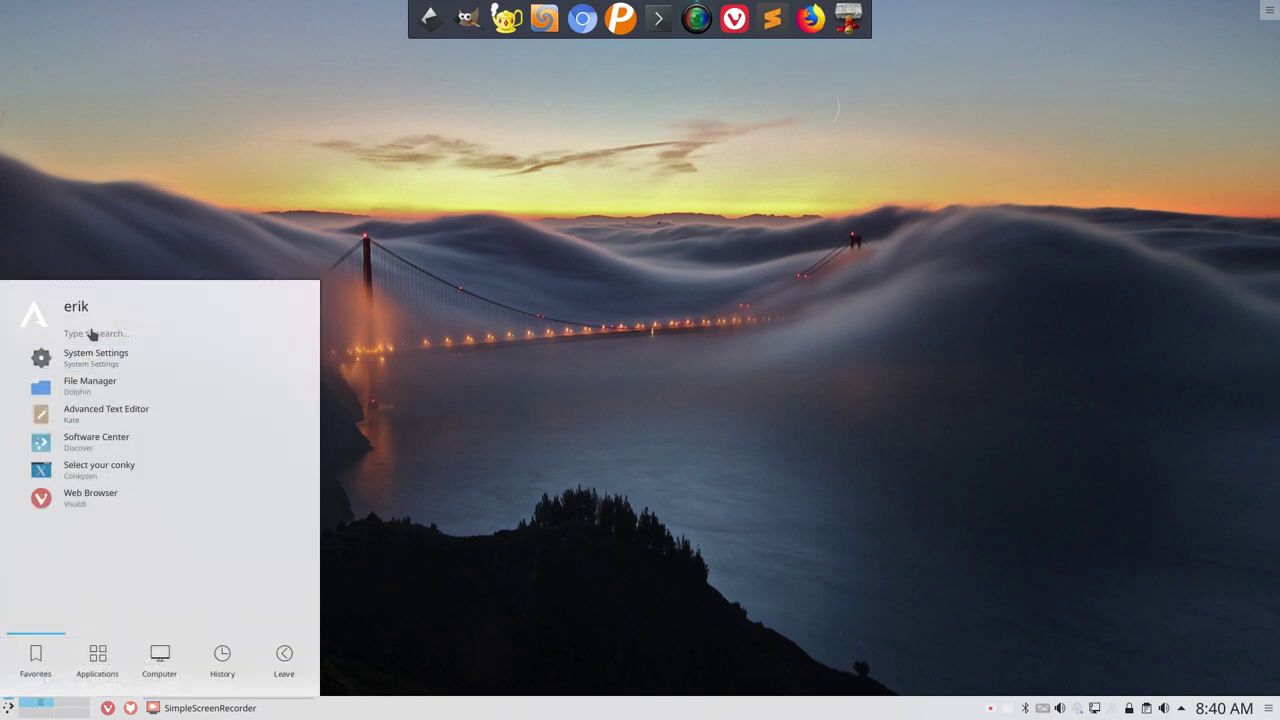
pyautogui.click(105, 360)
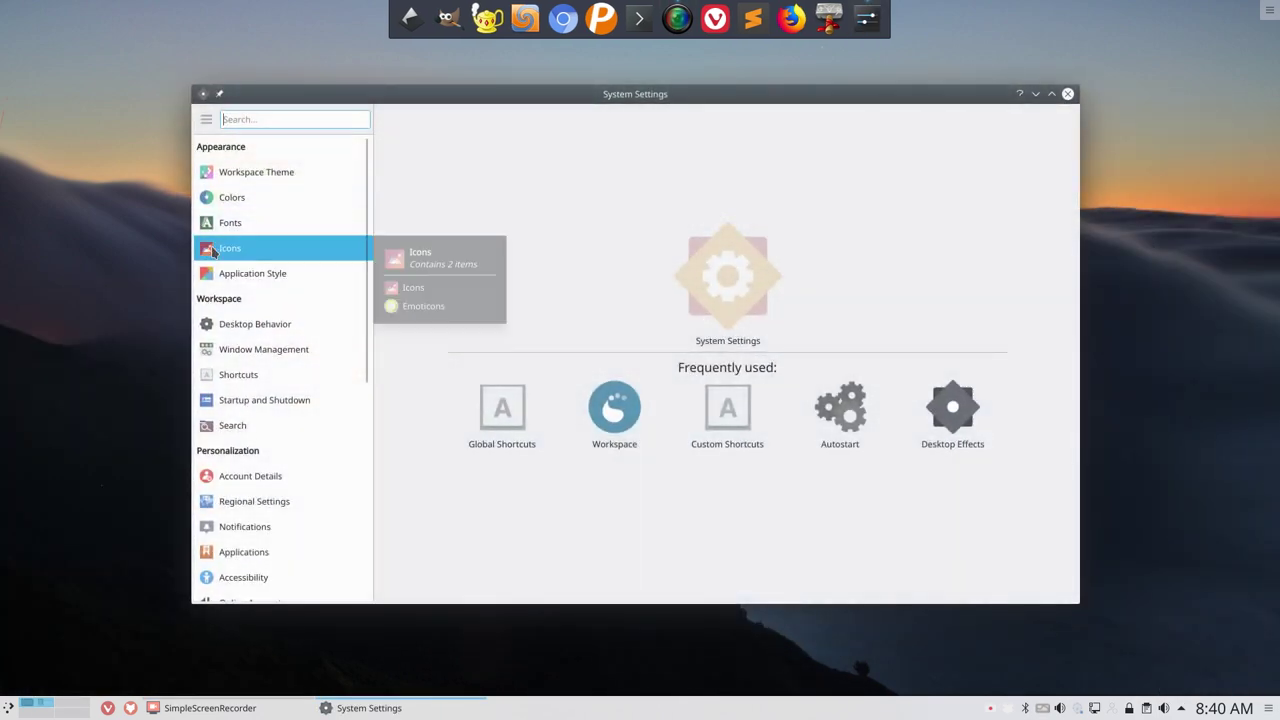
pyautogui.click(213, 251)
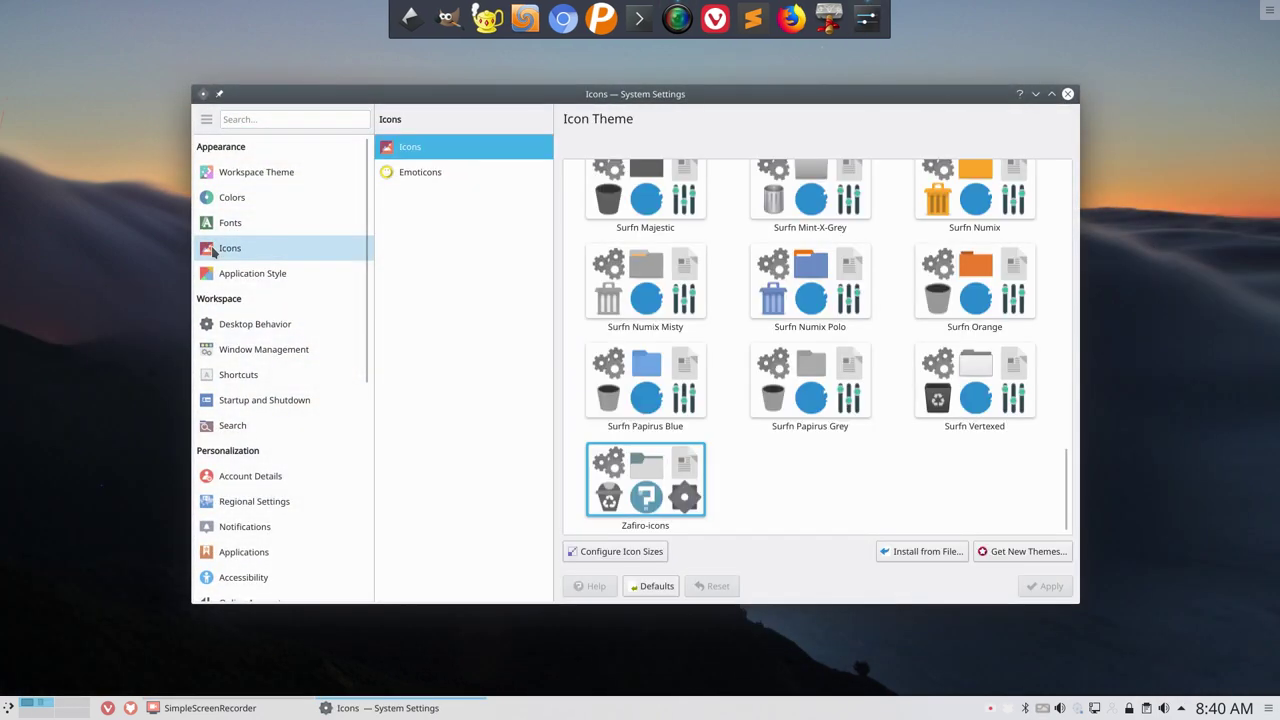
pyautogui.click(655, 483)
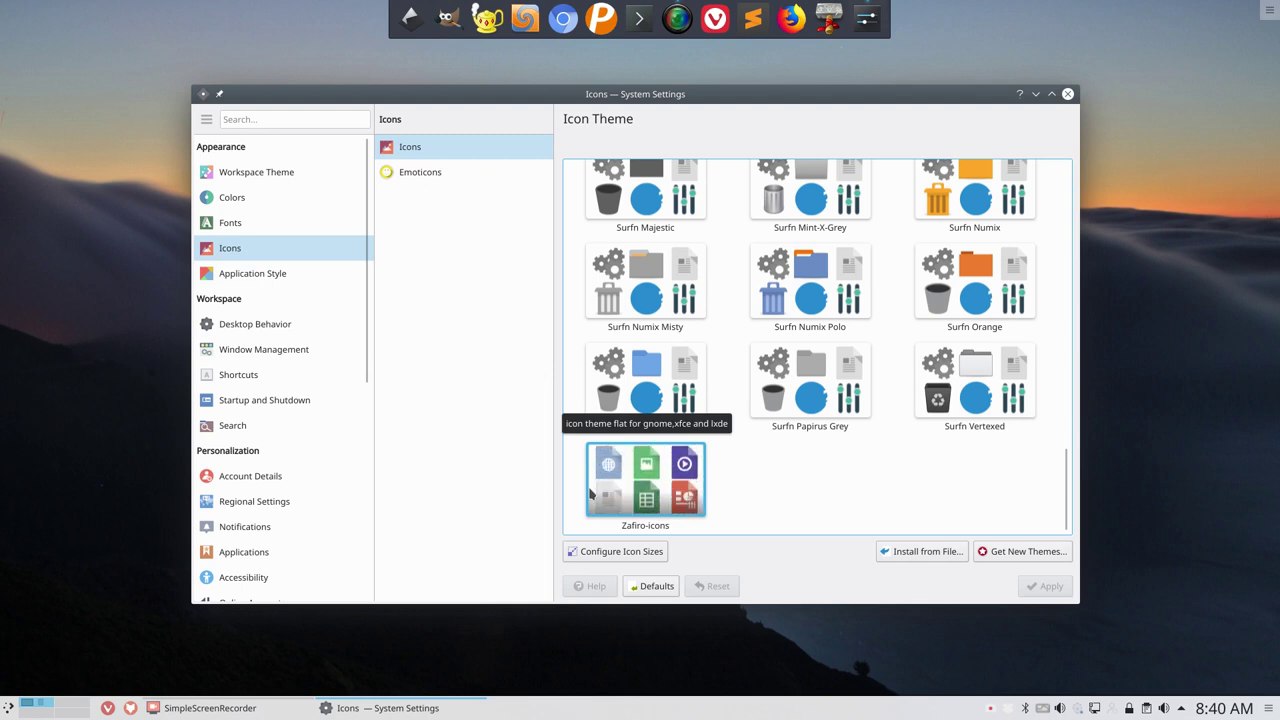
pyautogui.click(8, 707)
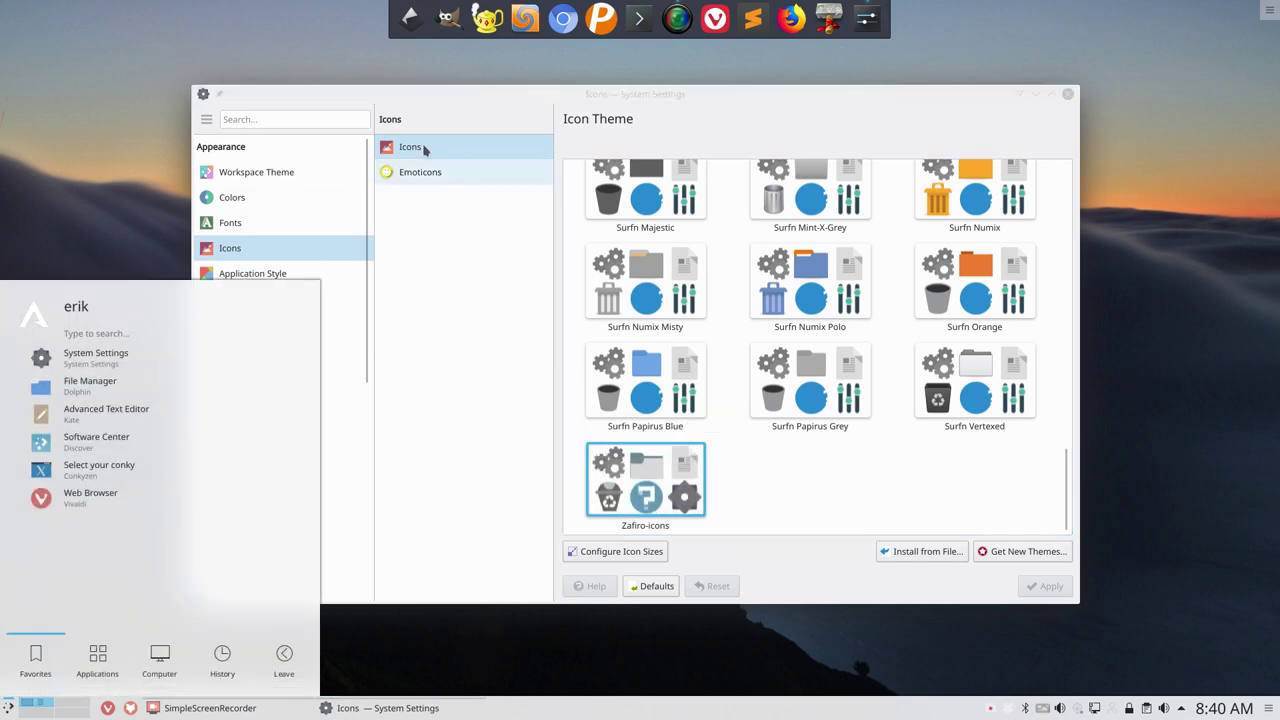
pyautogui.click(812, 104)
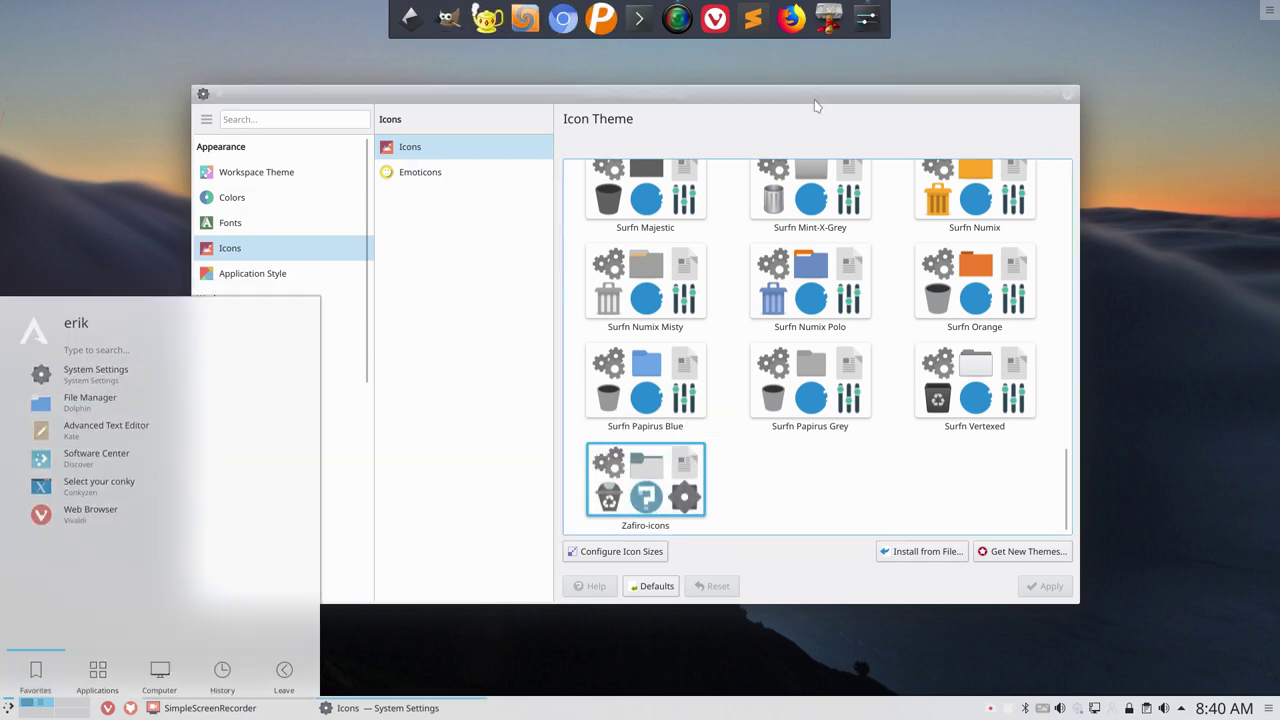
# - Review the Widget Style and Window Decorations pages under Application Style, and open the GNOME Application Style (GTK) settings
pyautogui.click(272, 281)
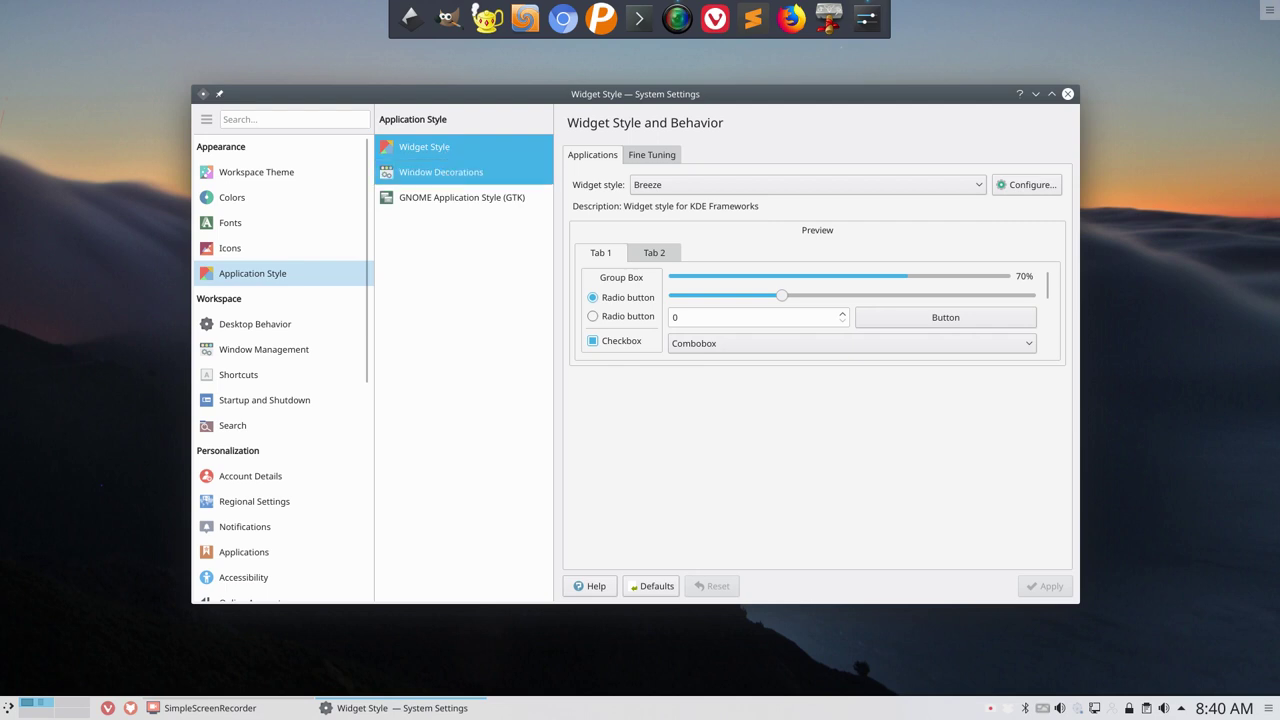
pyautogui.click(441, 173)
pyautogui.click(446, 200)
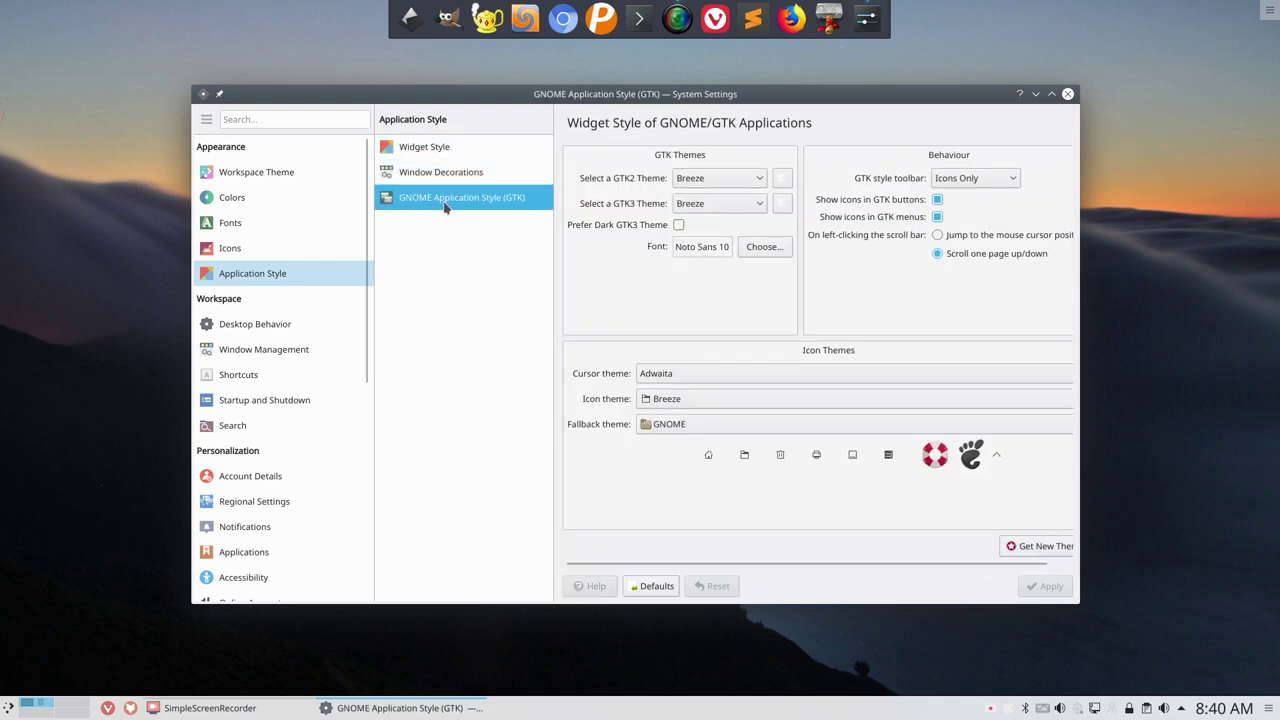
pyautogui.click(440, 174)
pyautogui.click(433, 150)
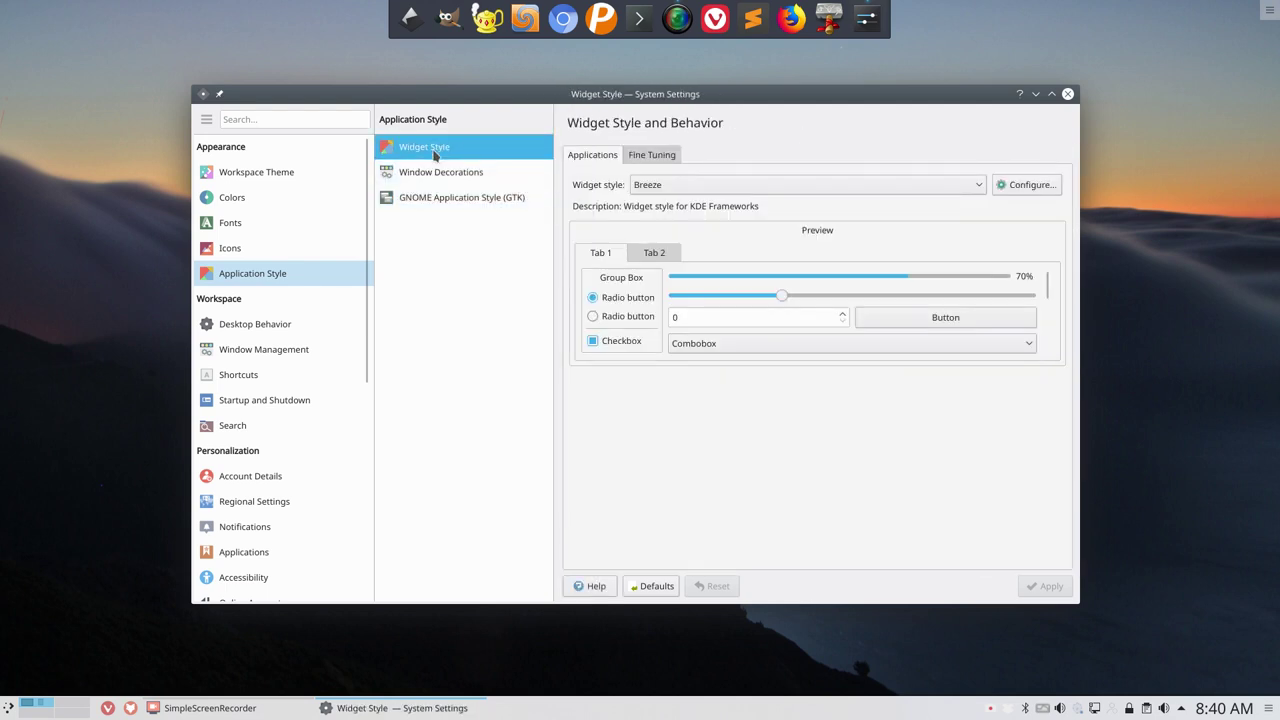
pyautogui.click(435, 174)
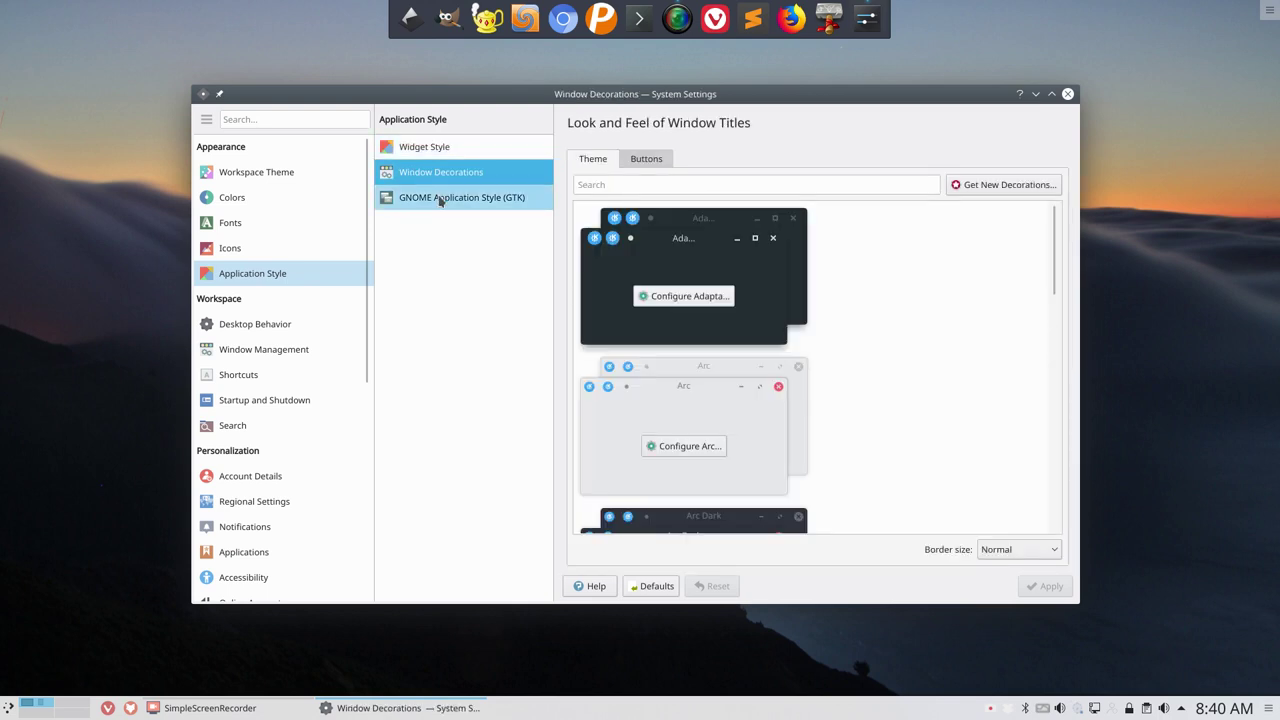
pyautogui.click(440, 200)
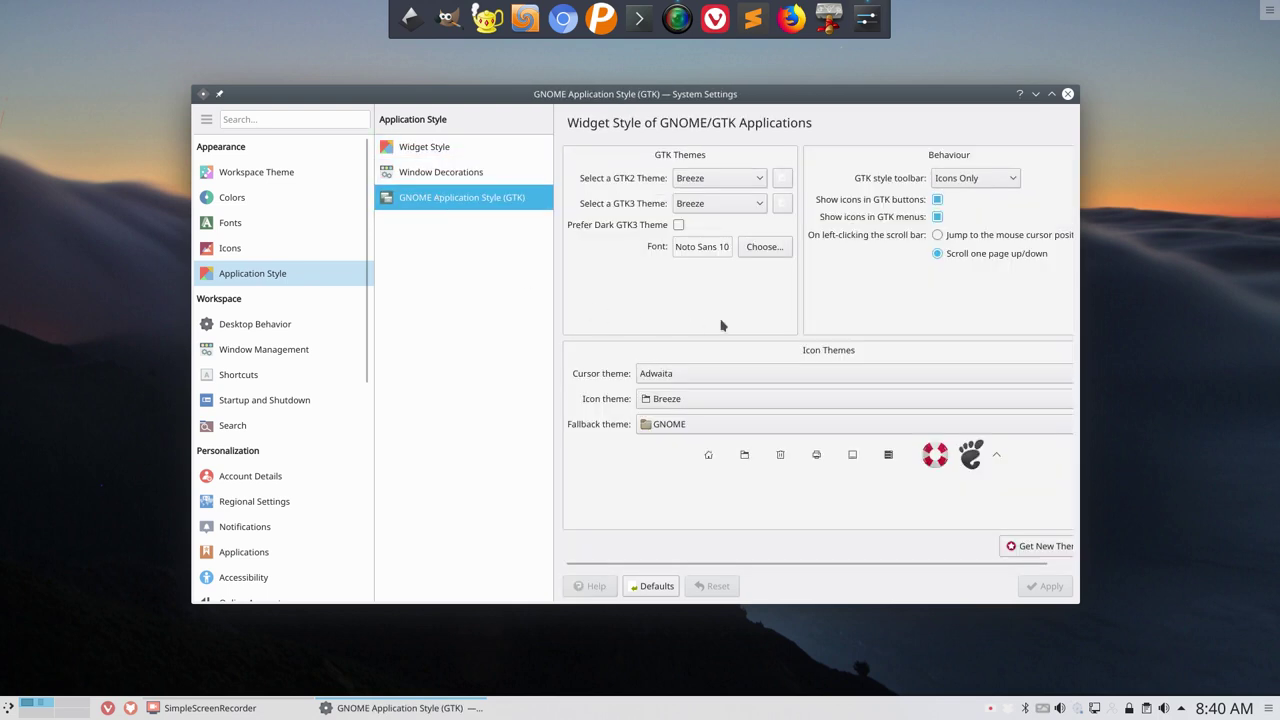
# - Set the GTK icon theme to Zafiro-icons and apply the change
pyautogui.click(688, 401)
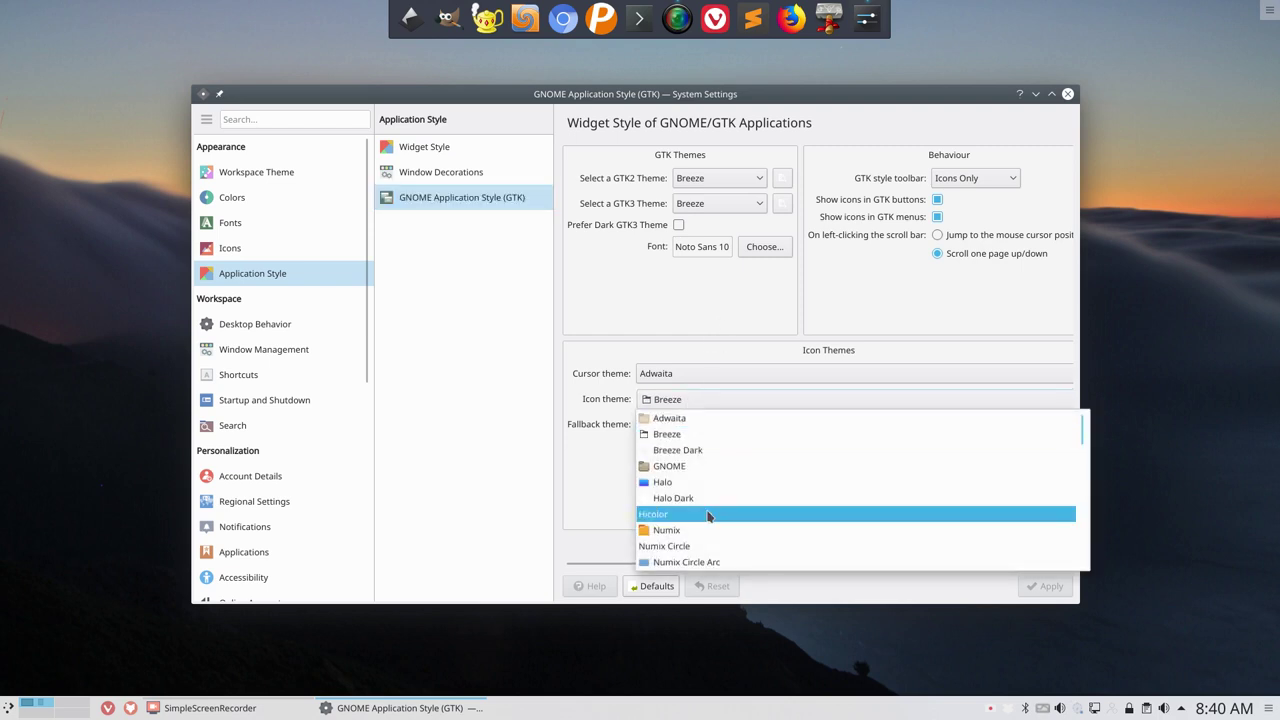
pyautogui.scroll(-1, 678, 480)
pyautogui.scroll(-6, 678, 440)
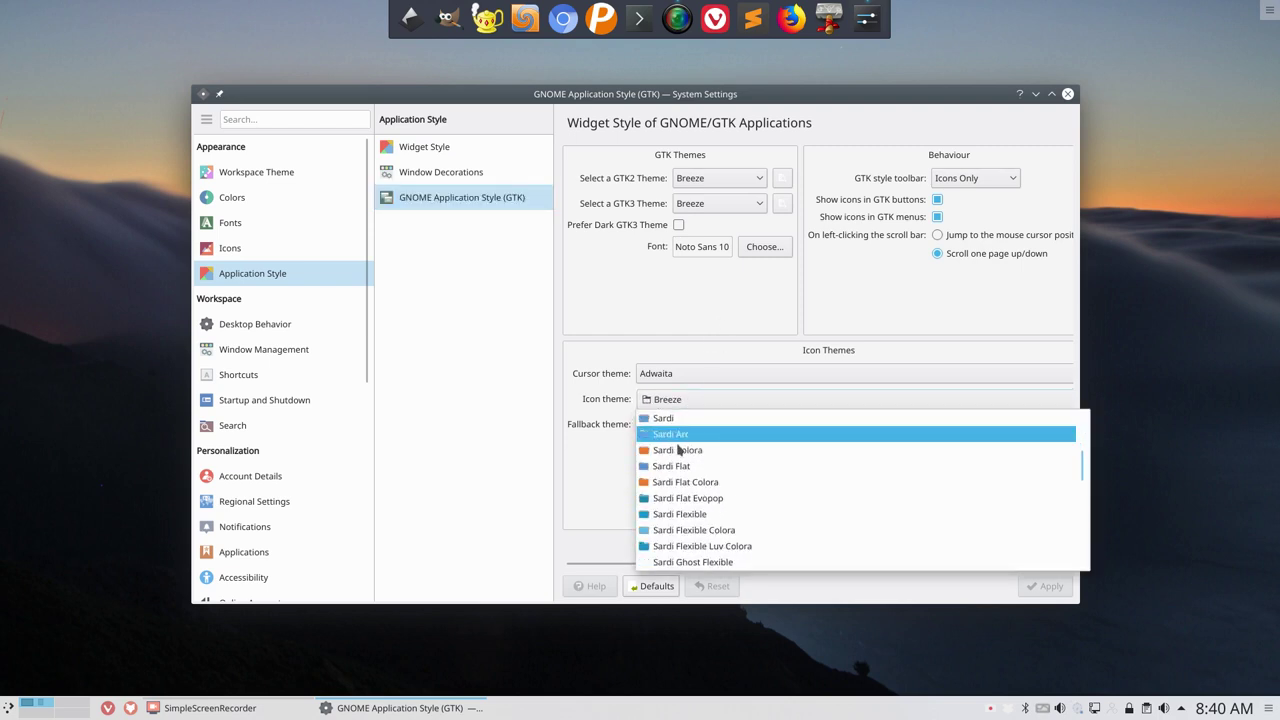
pyautogui.scroll(-6, 682, 490)
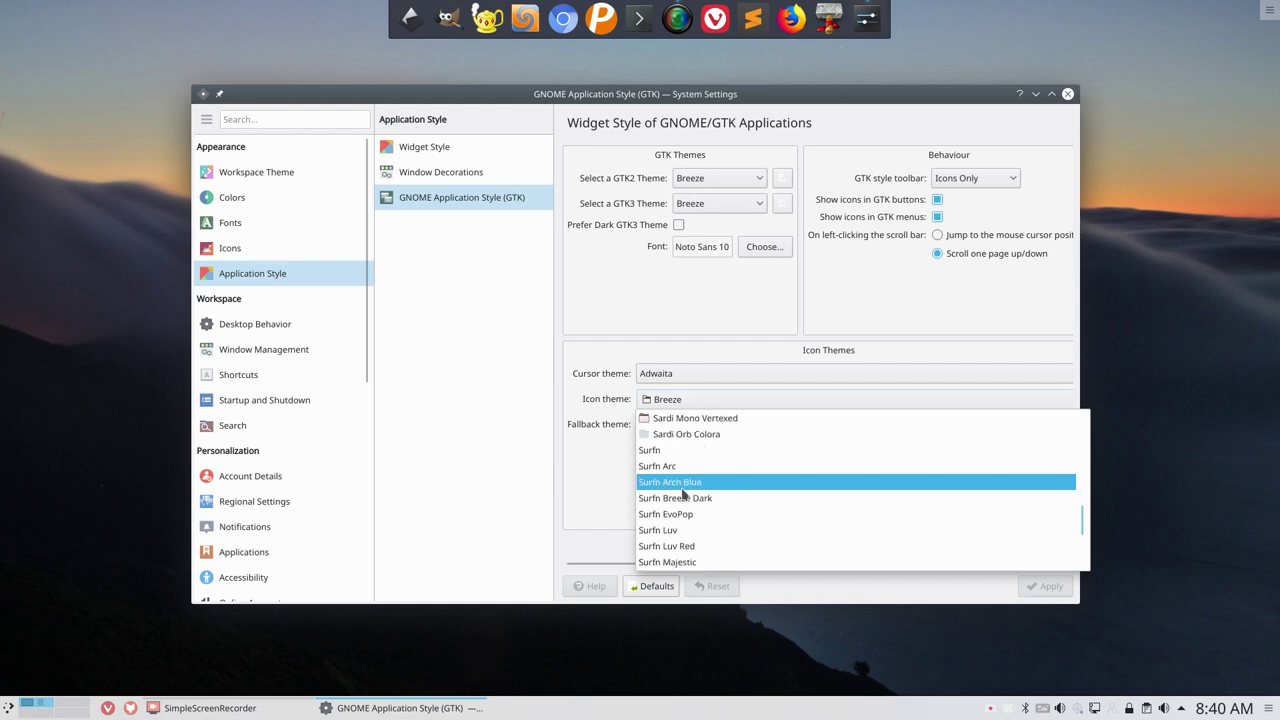
pyautogui.click(678, 562)
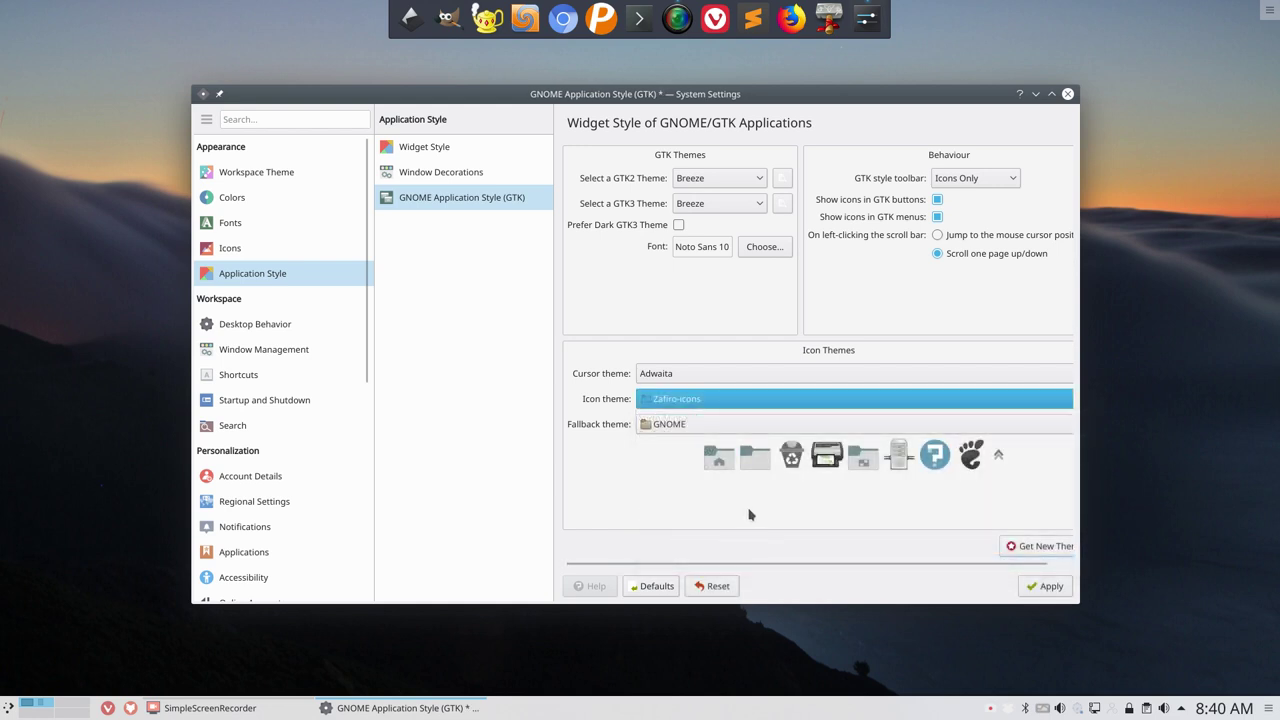
pyautogui.click(1043, 589)
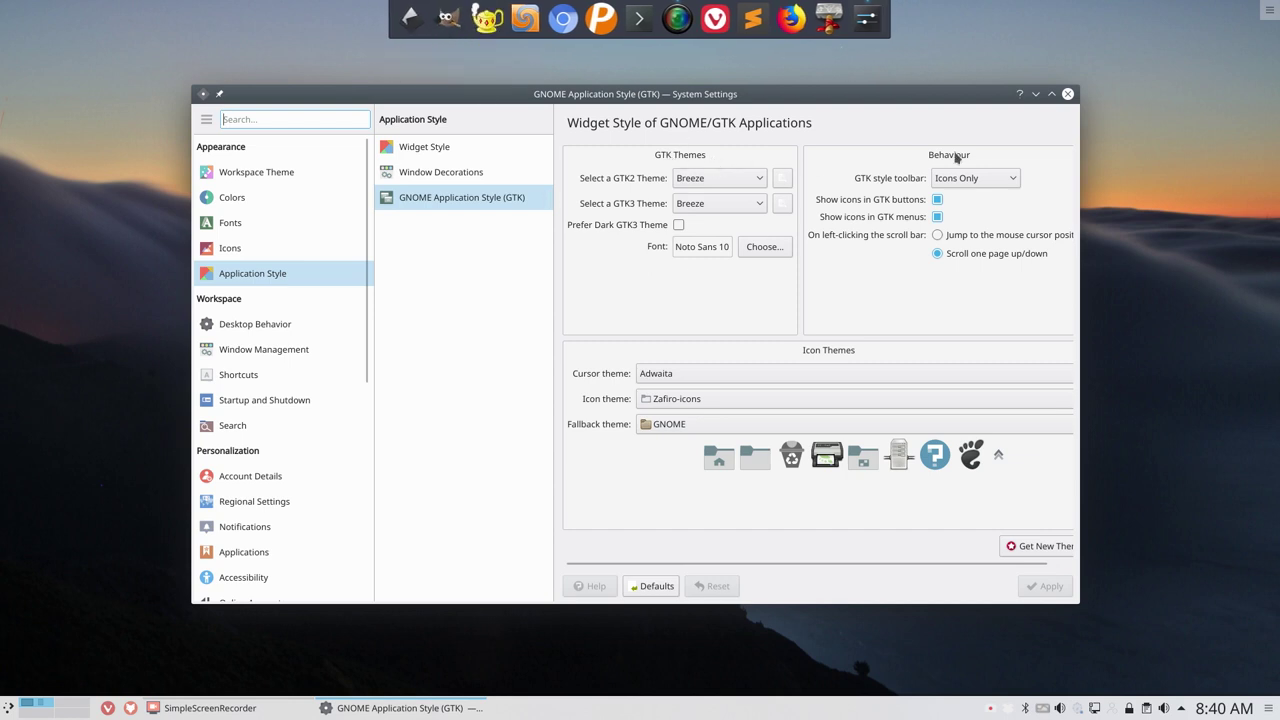
# - Set the GTK cursor theme to Breeze and apply the change
pyautogui.click(660, 375)
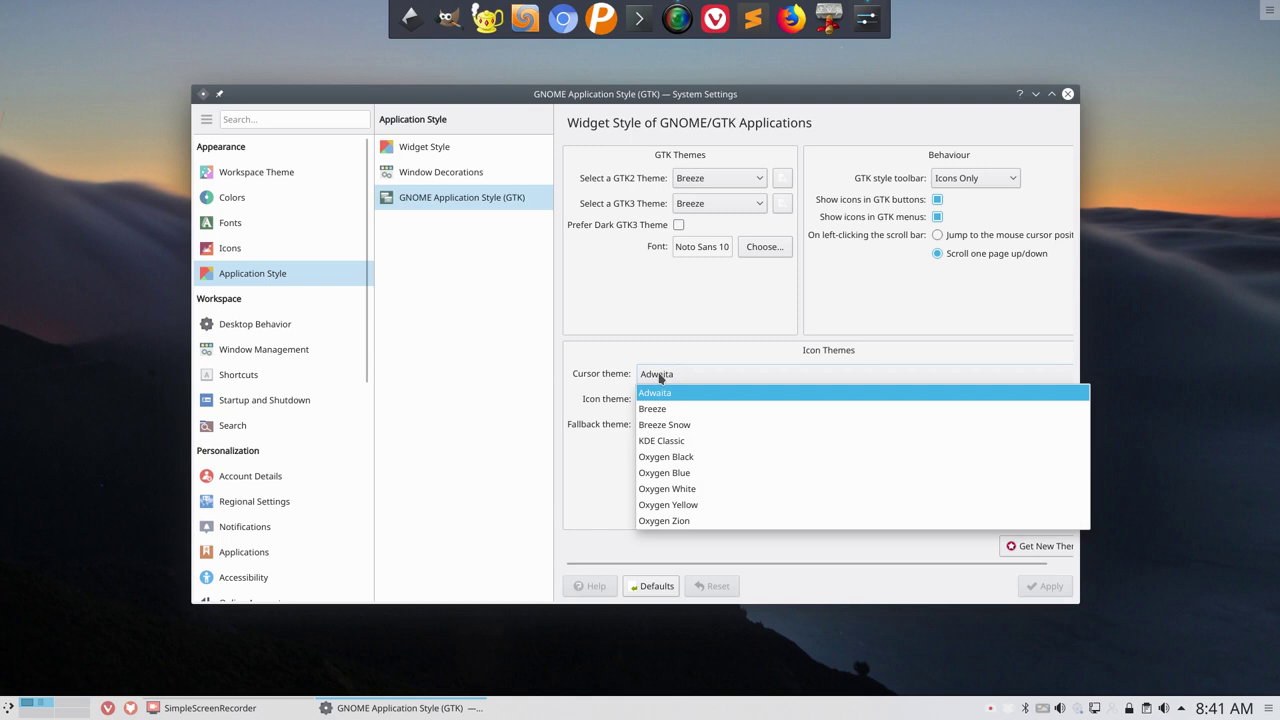
pyautogui.click(669, 408)
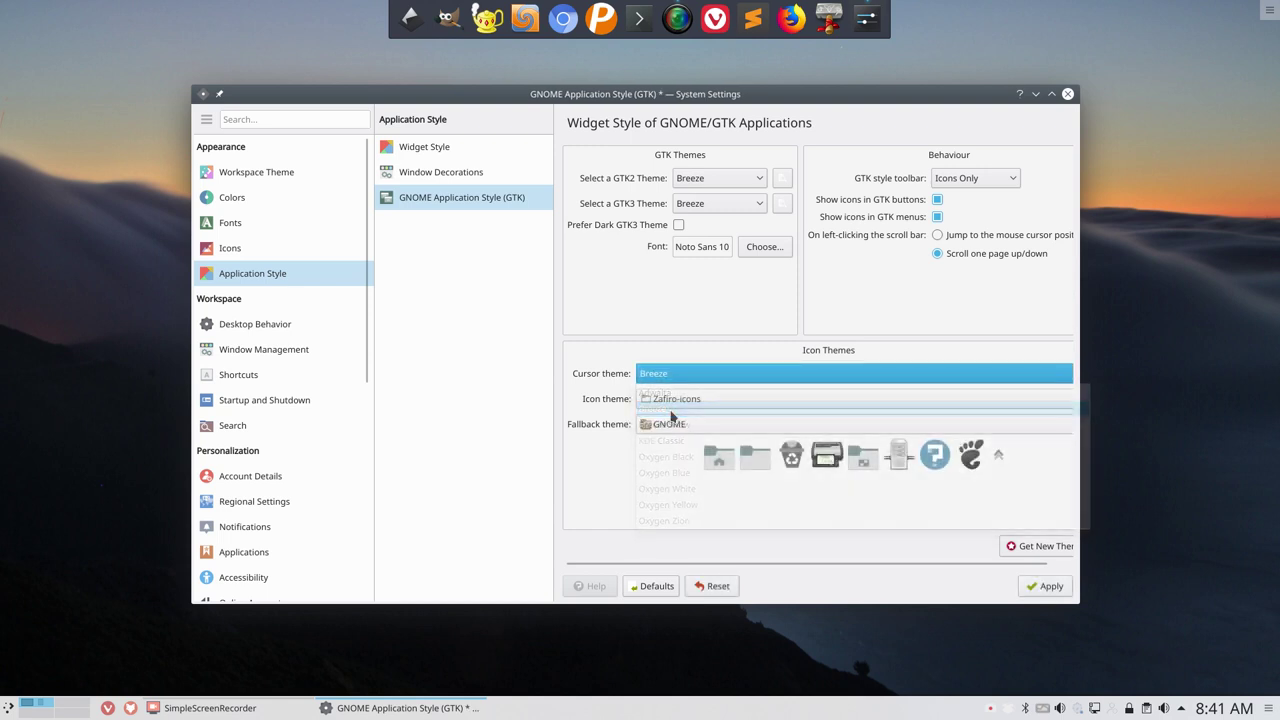
pyautogui.click(1045, 586)
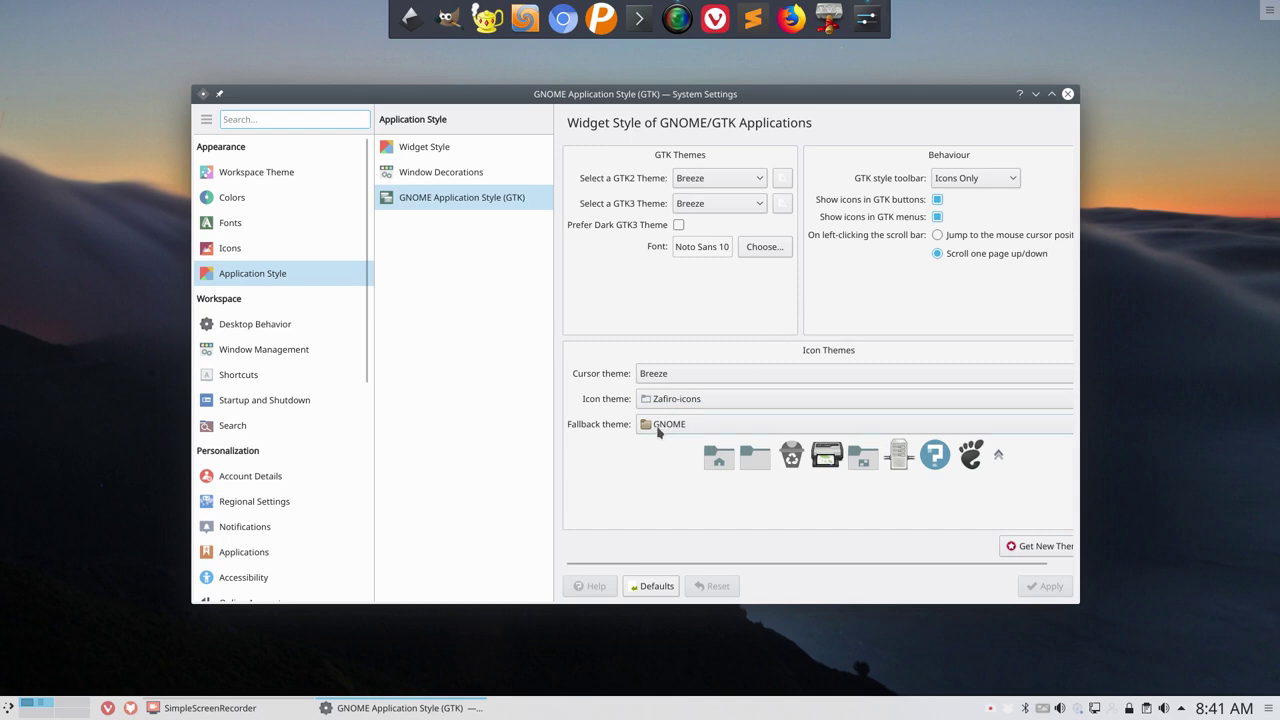
# - Set the GTK fallback icon theme to Zafiro-icons, apply it, and close System Settings
pyautogui.click(658, 428)
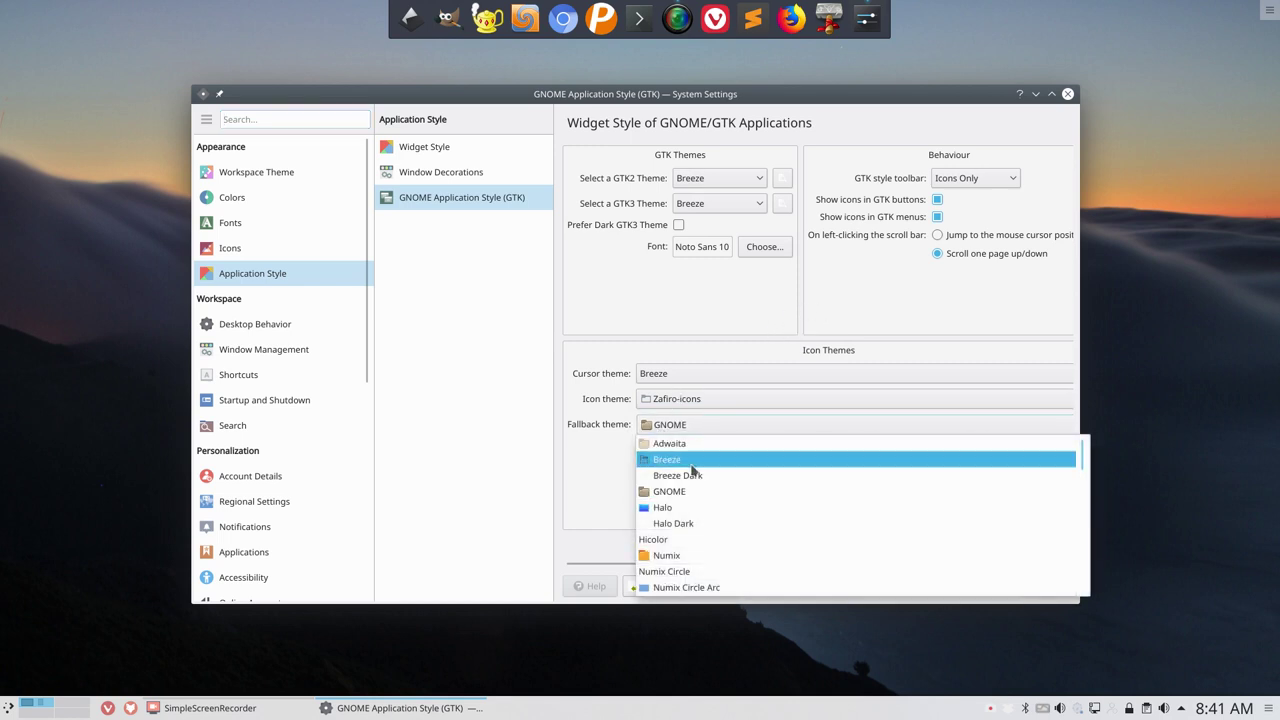
pyautogui.scroll(-15, 742, 497)
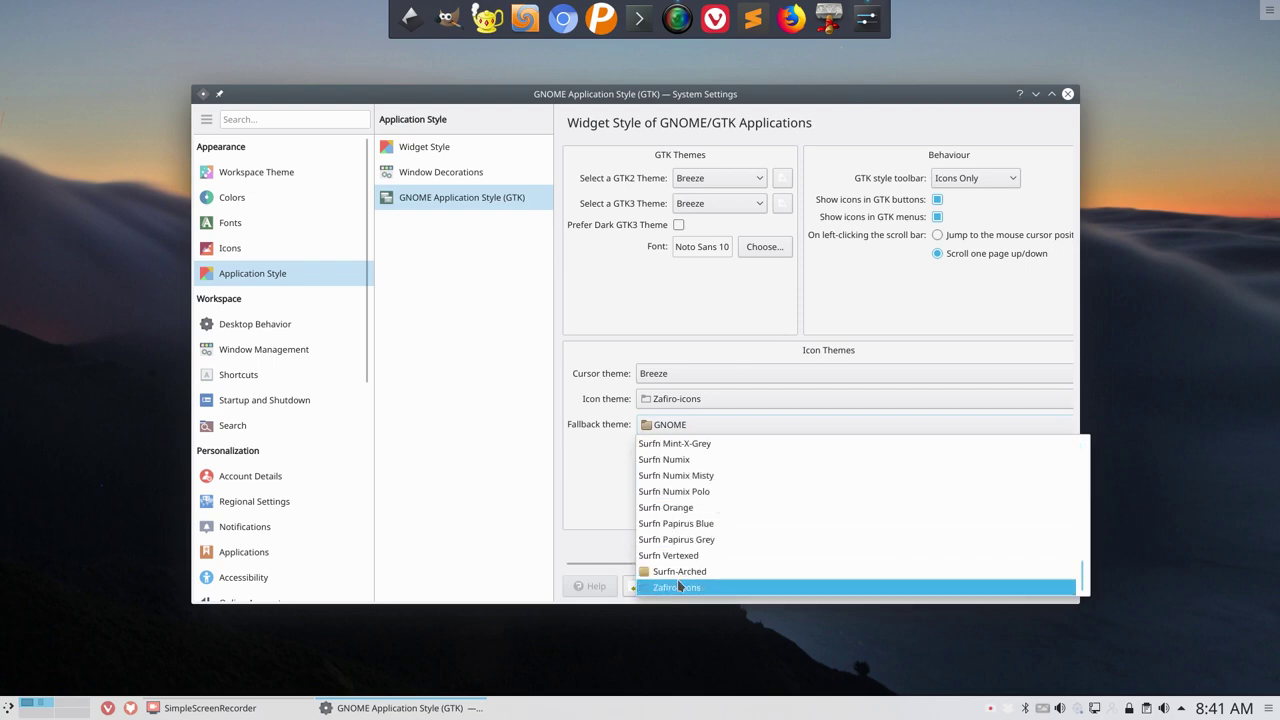
pyautogui.click(790, 587)
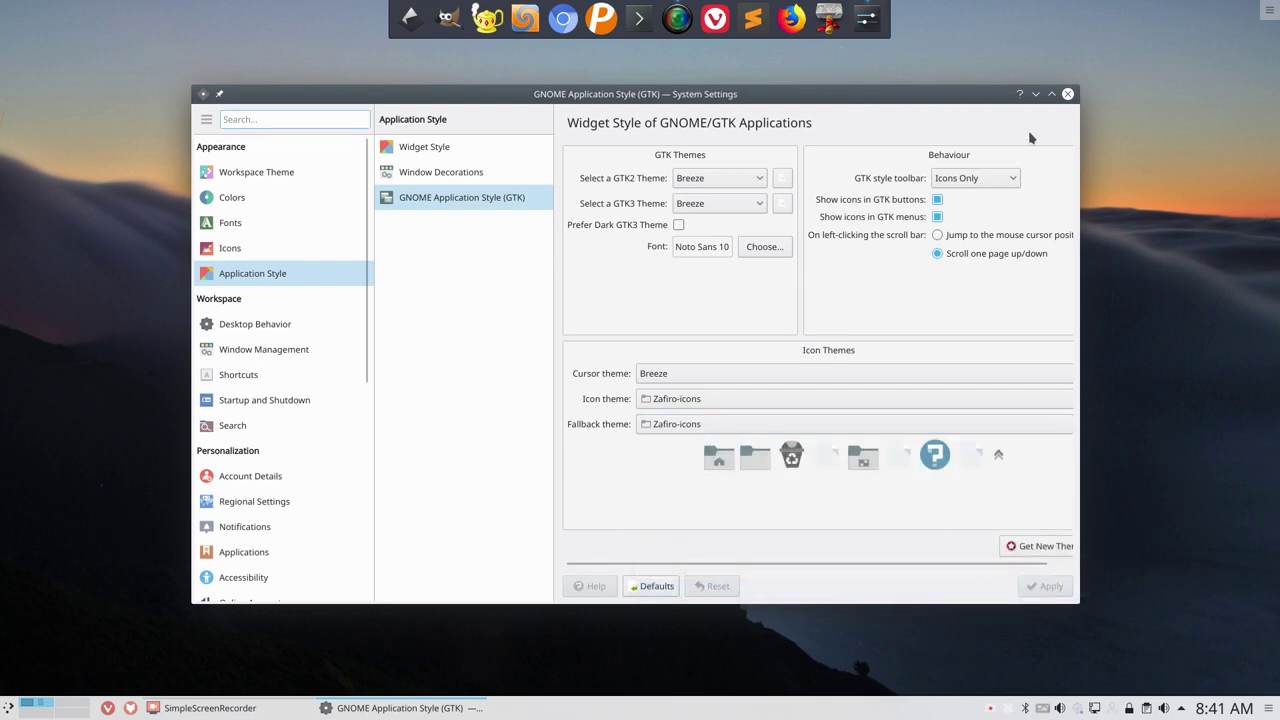
pyautogui.click(1068, 94)
# - Quit the Plank dock and relaunch it by searching for "plank" in the application launcher
pyautogui.rightClick(505, 12)
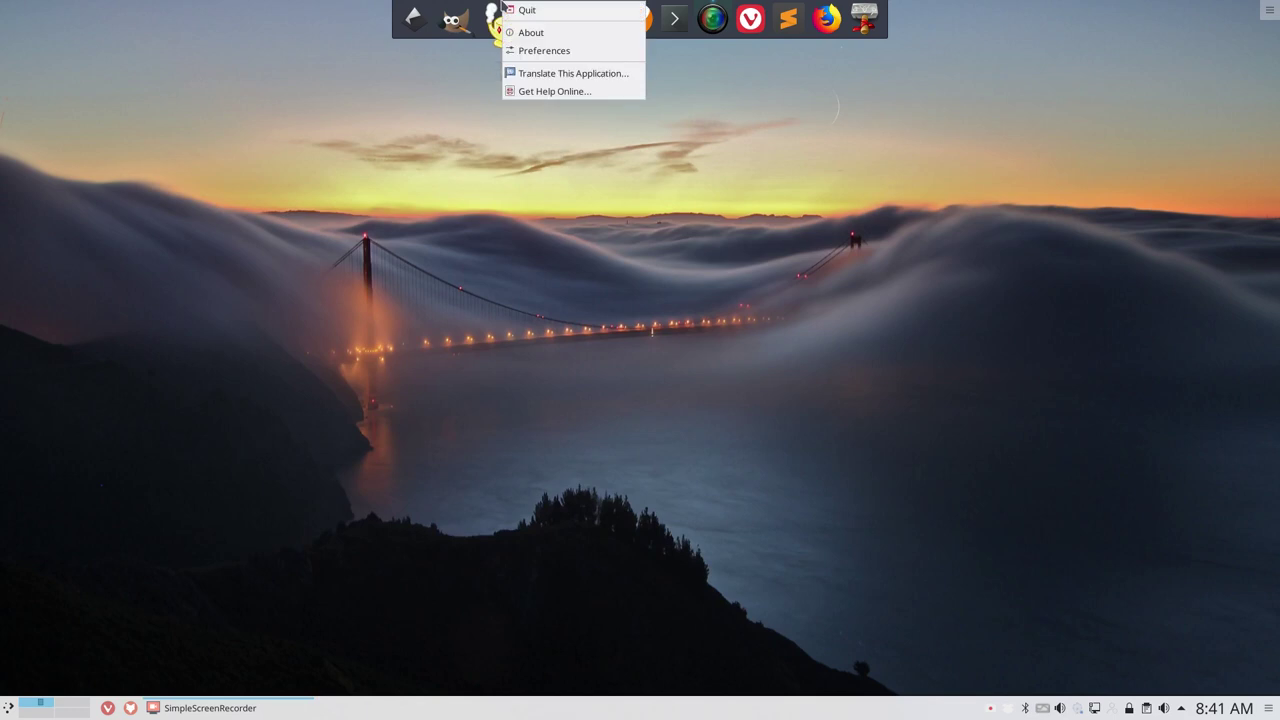
pyautogui.press('Escape')
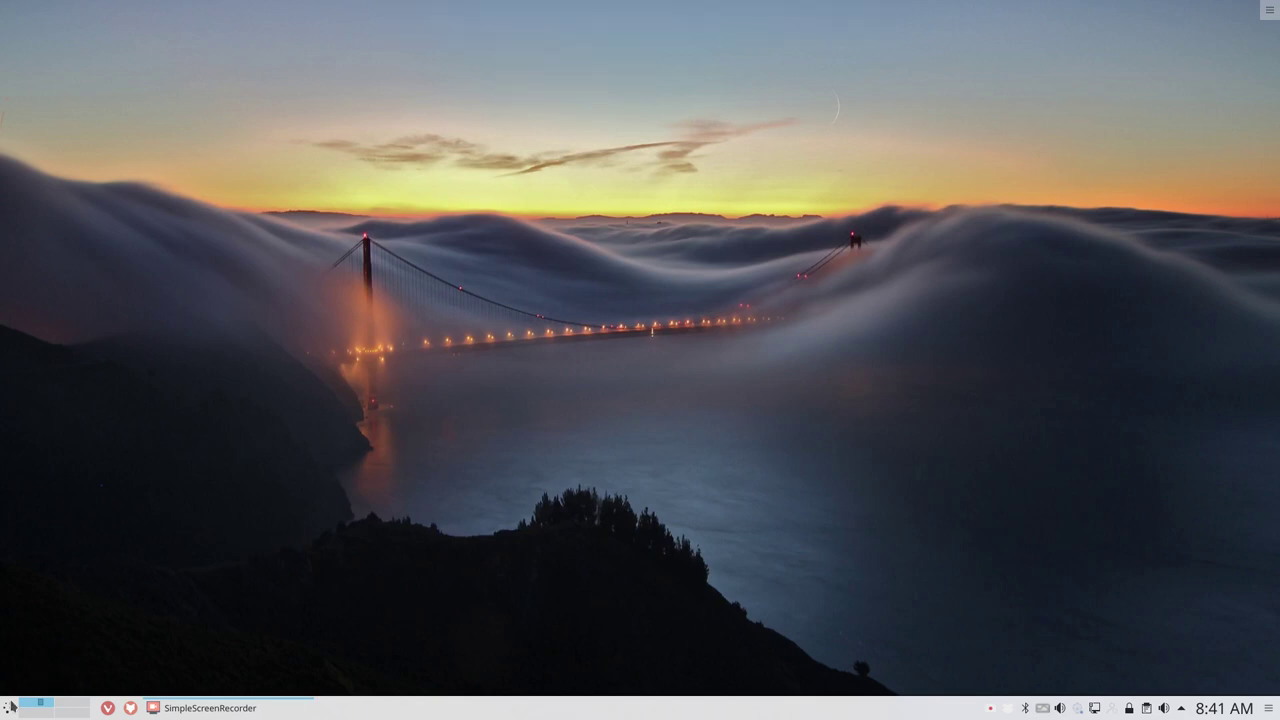
pyautogui.click(10, 706)
pyautogui.write('p')
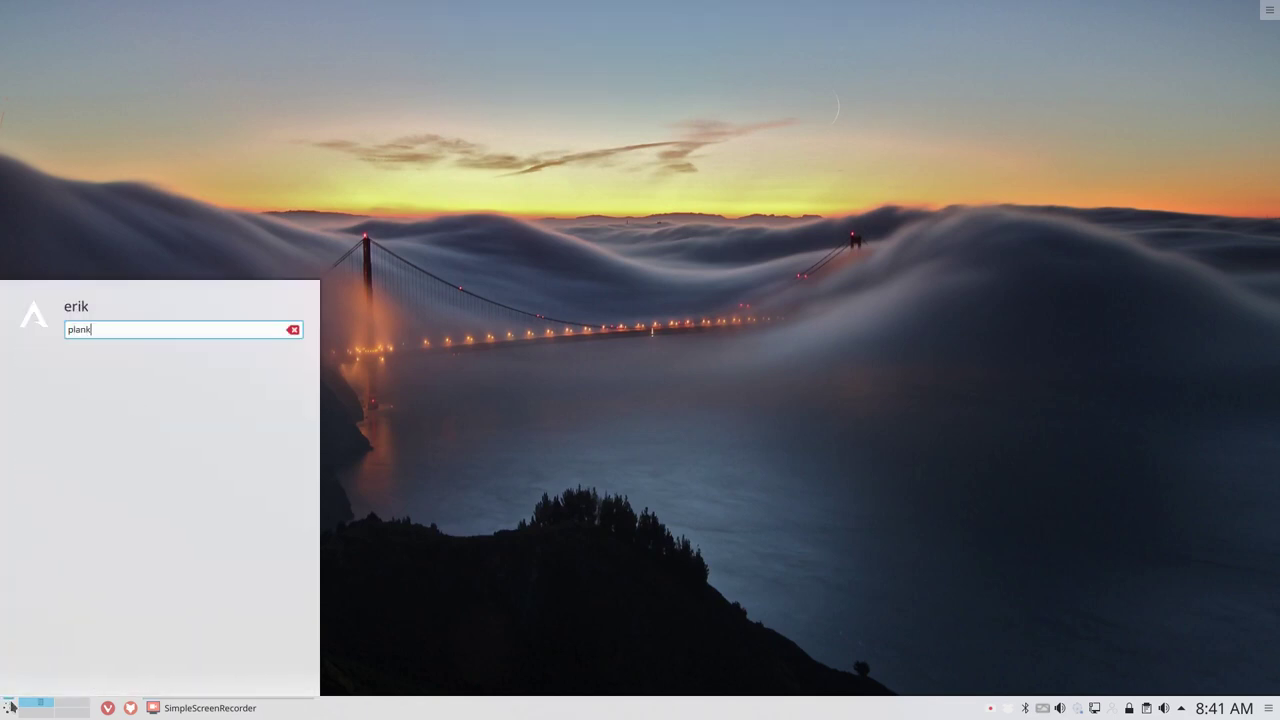
pyautogui.write('lank')
pyautogui.press('Return')
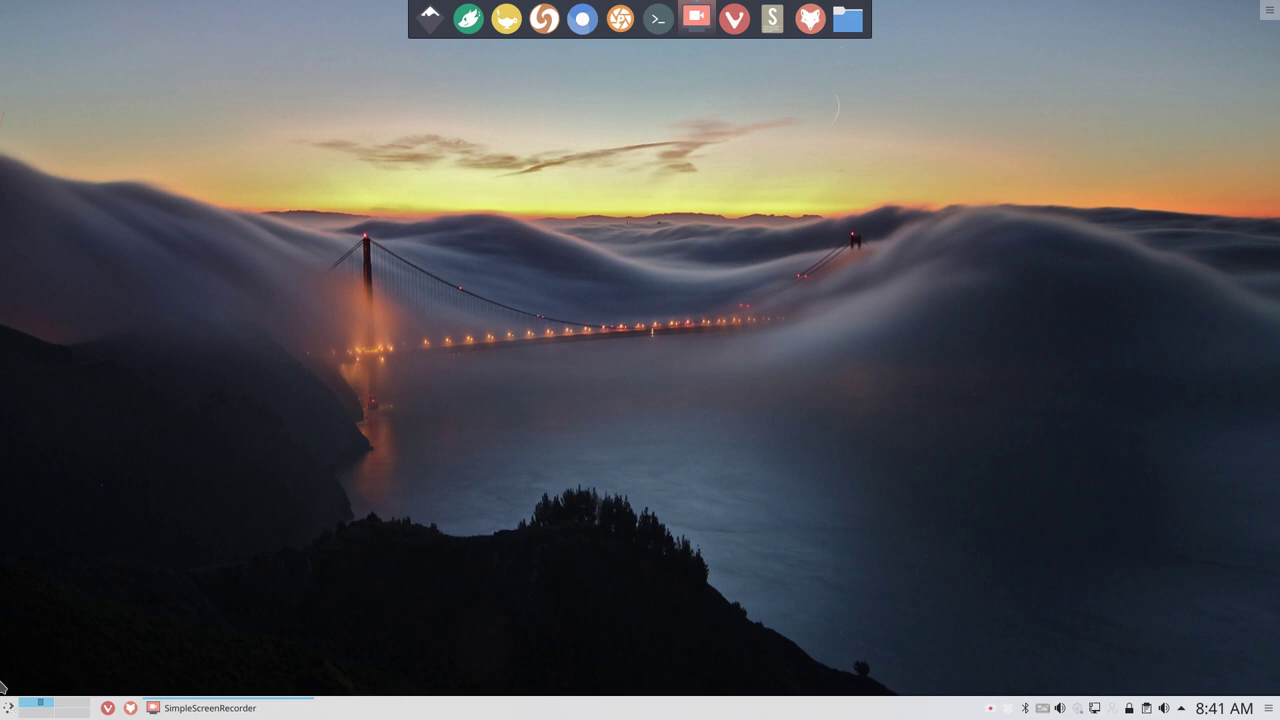
# - Examine the icons in the application launcher's Applications, Computer and History sections, and close the launcher
pyautogui.click(8, 707)
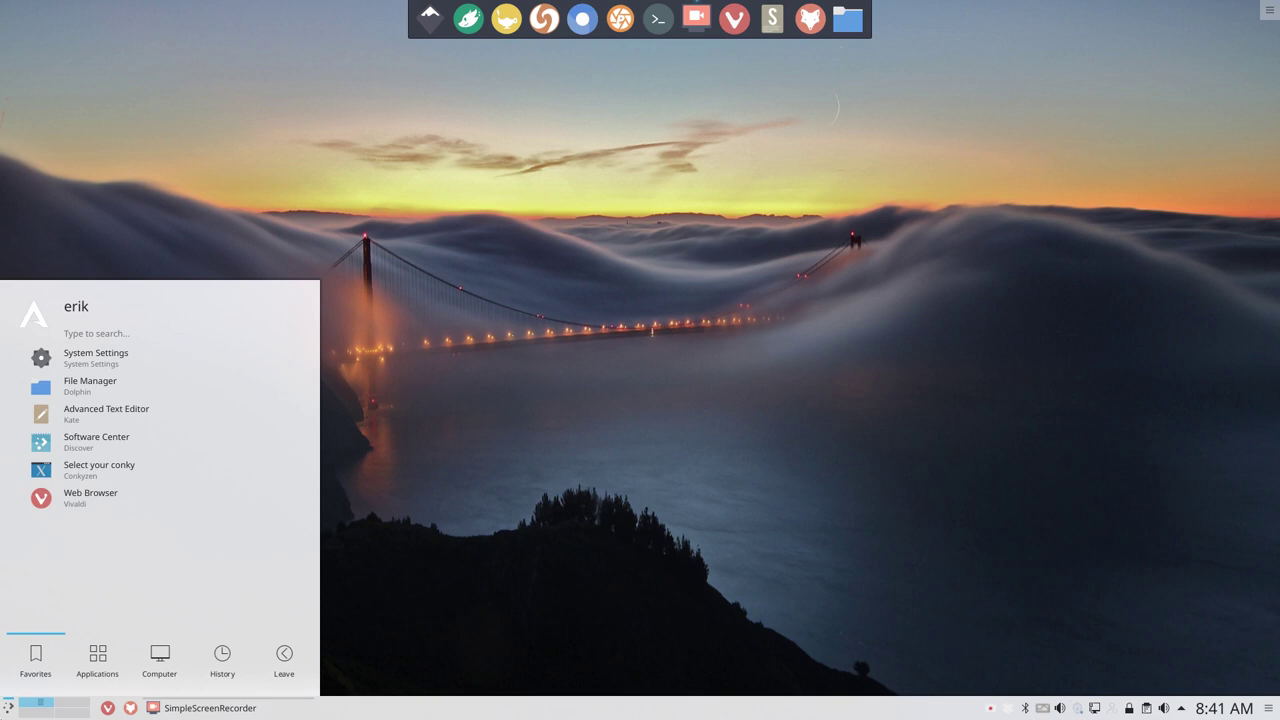
pyautogui.click(88, 657)
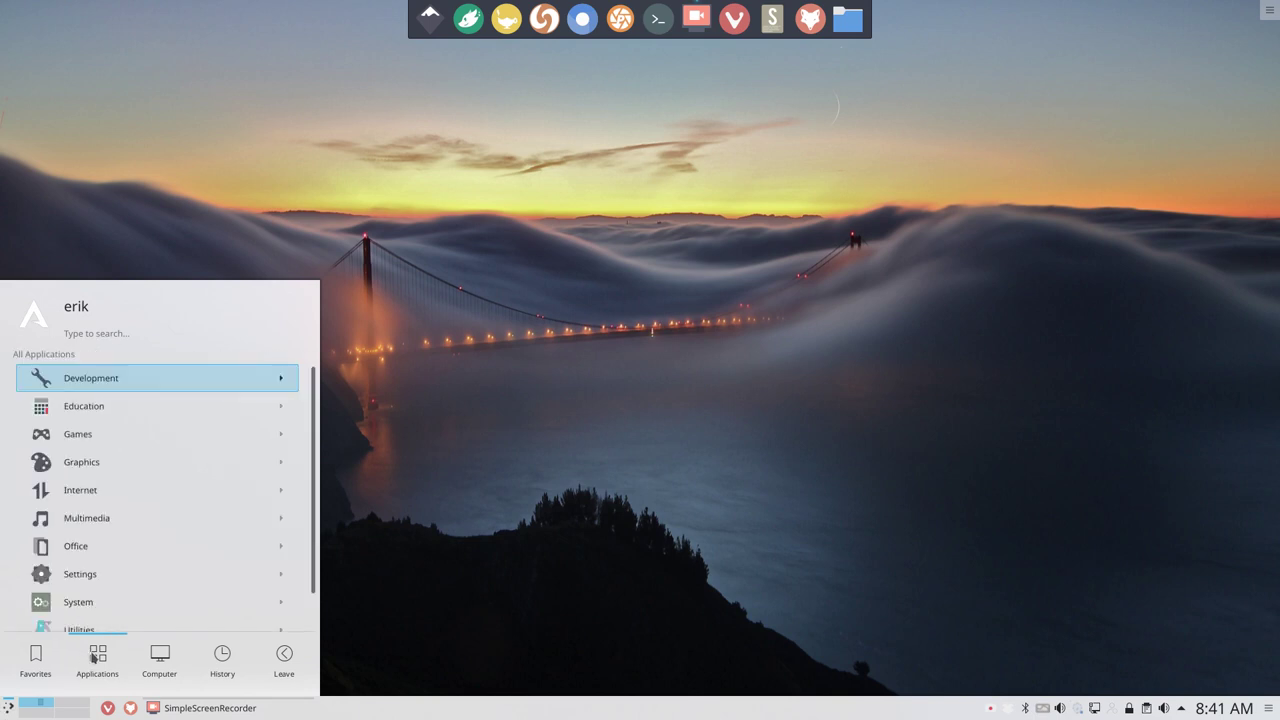
pyautogui.click(162, 665)
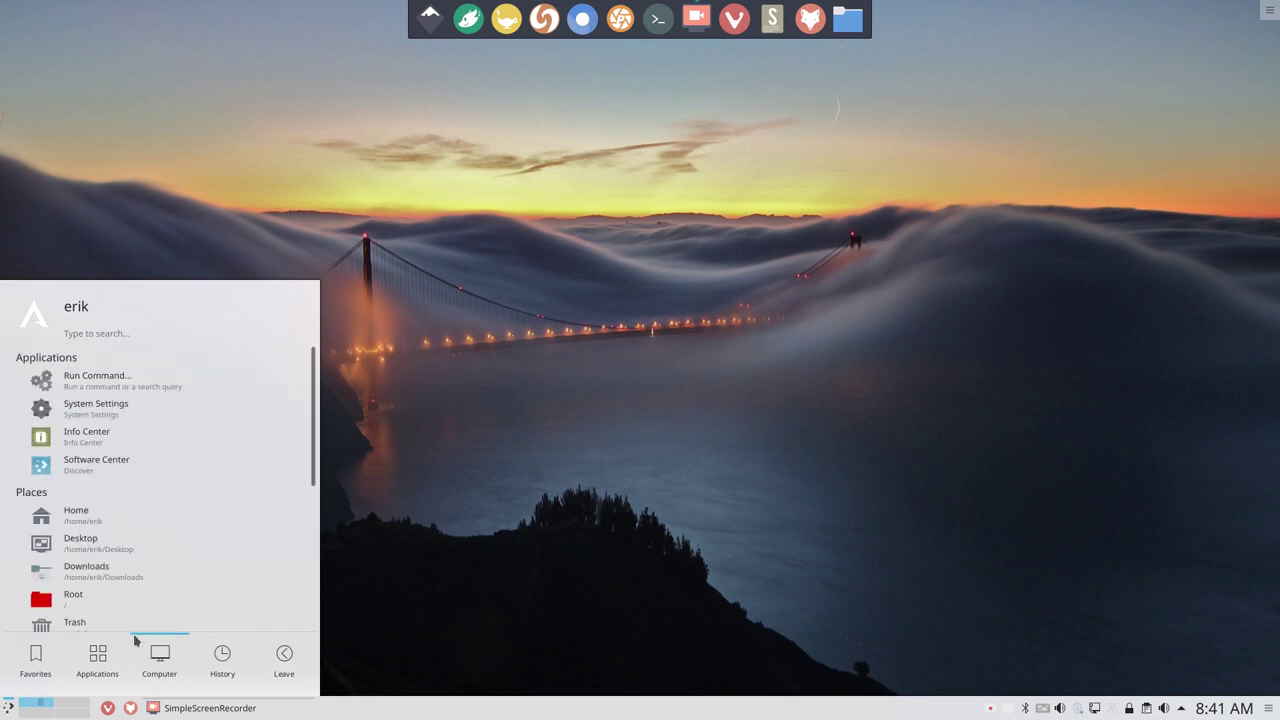
pyautogui.scroll(-2, 90, 557)
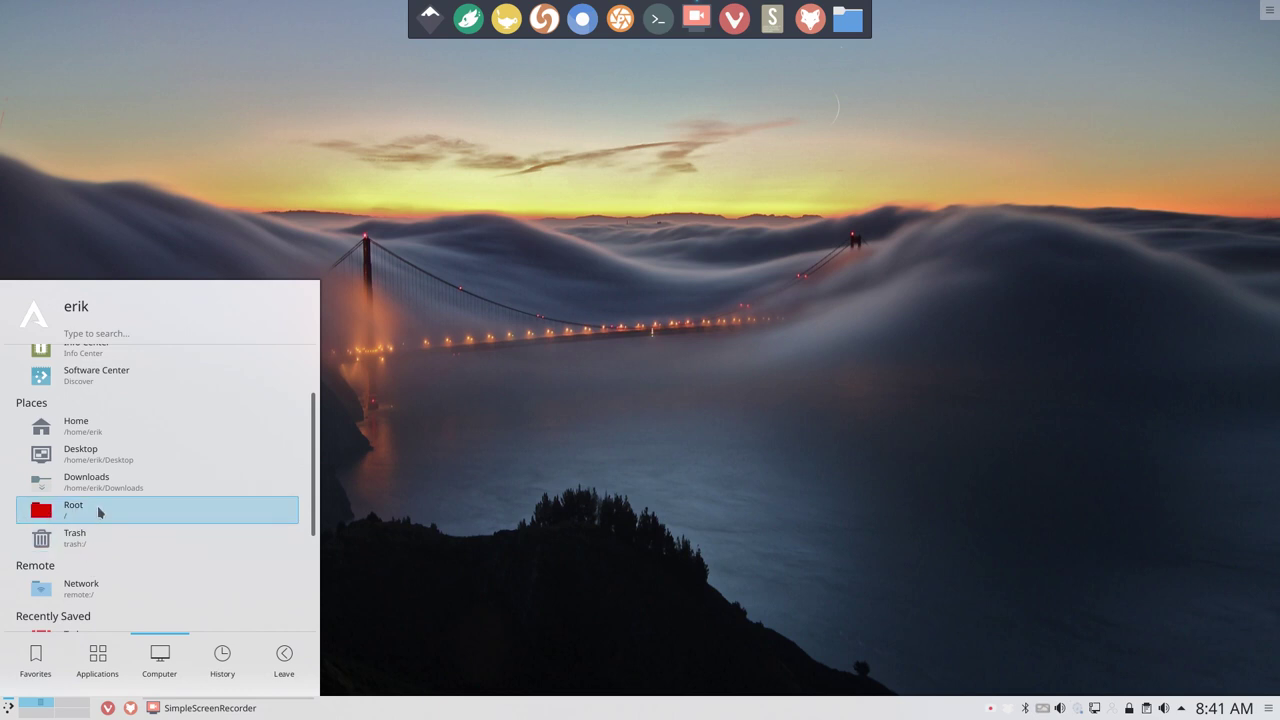
pyautogui.scroll(-1, 85, 590)
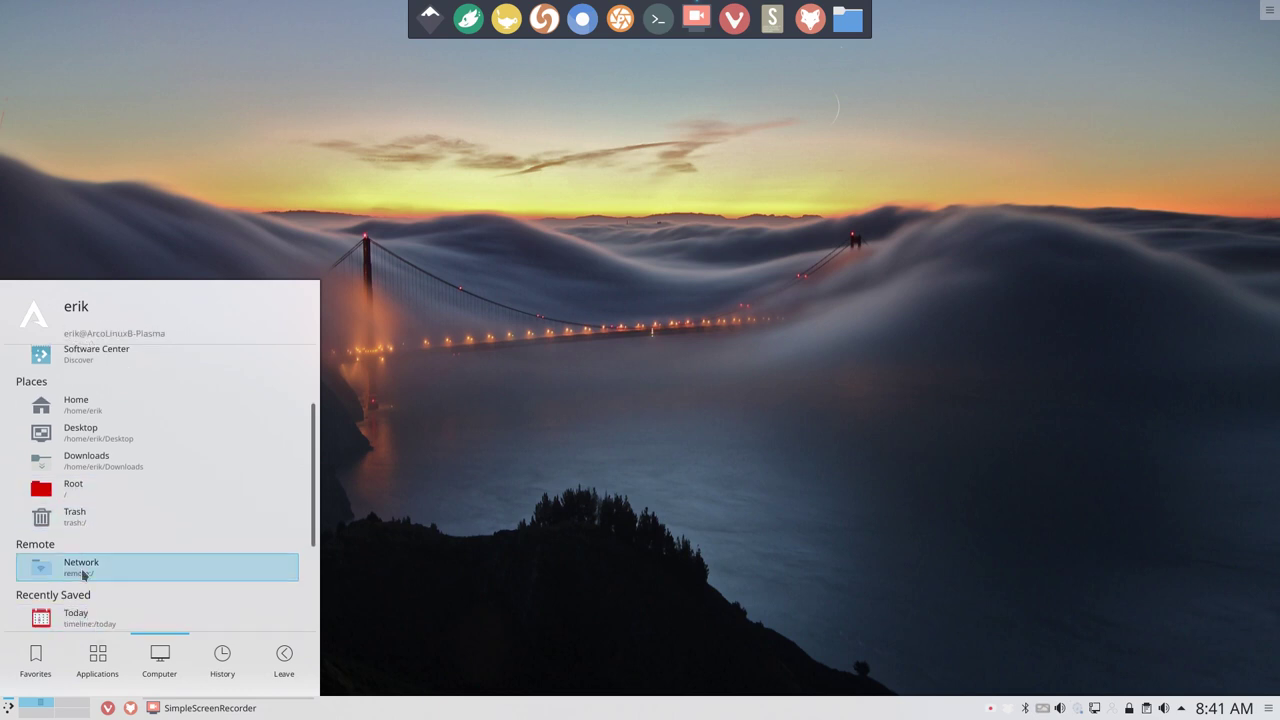
pyautogui.scroll(-3, 82, 573)
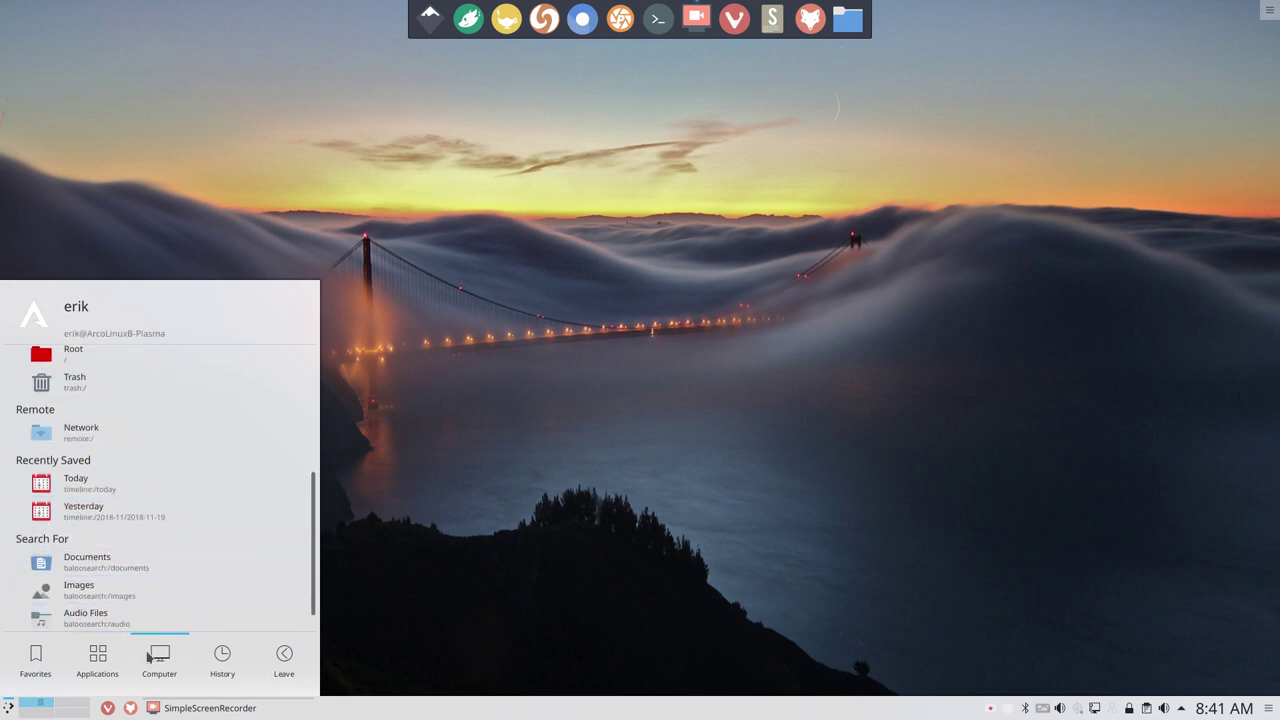
pyautogui.click(216, 662)
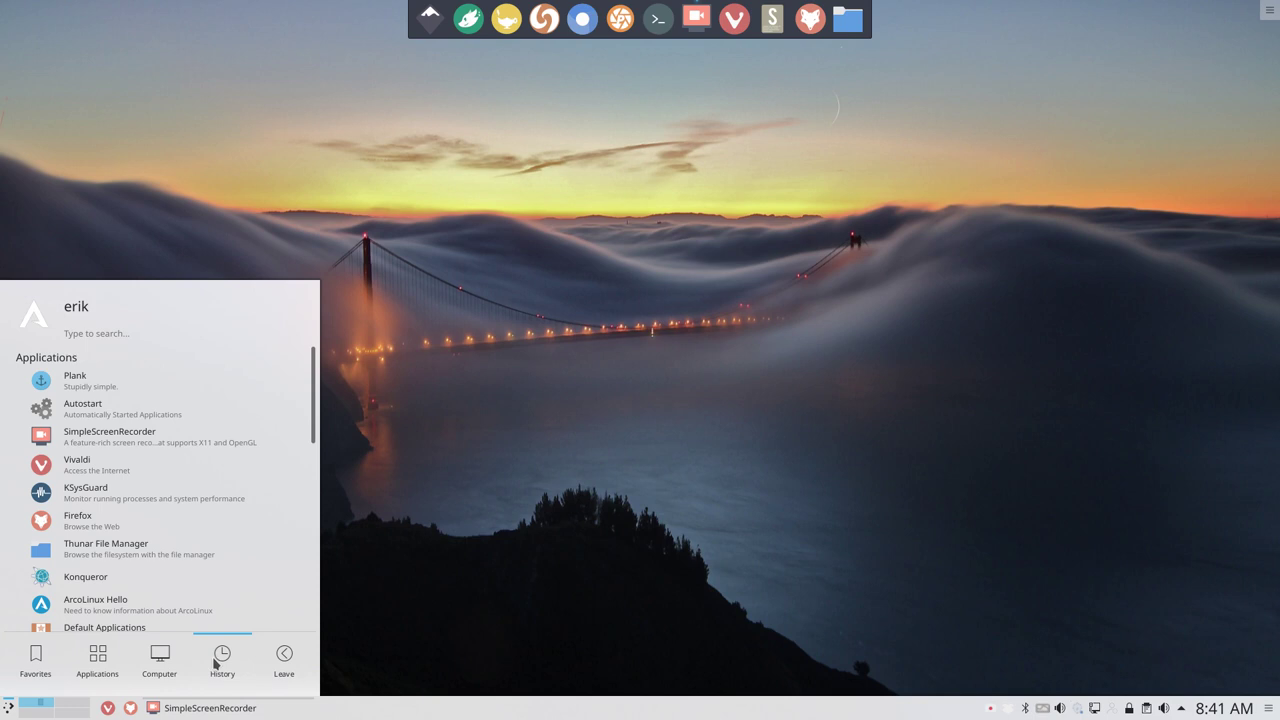
pyautogui.click(697, 321)
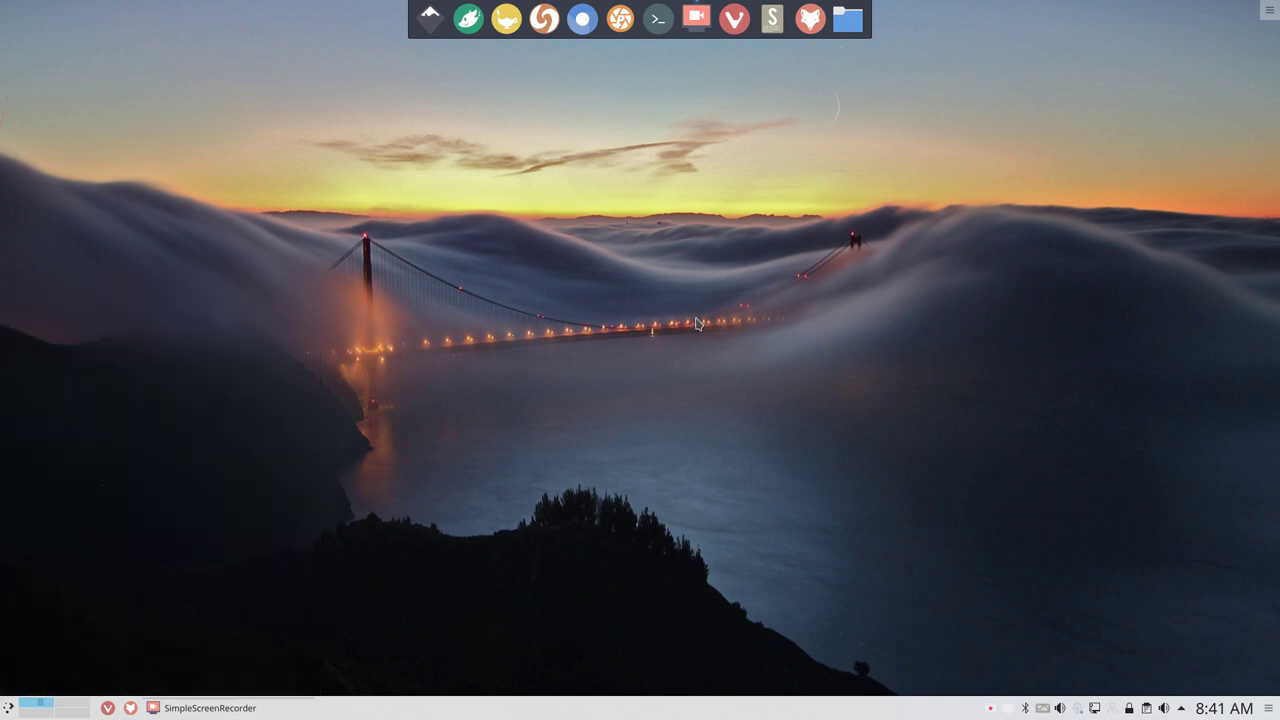